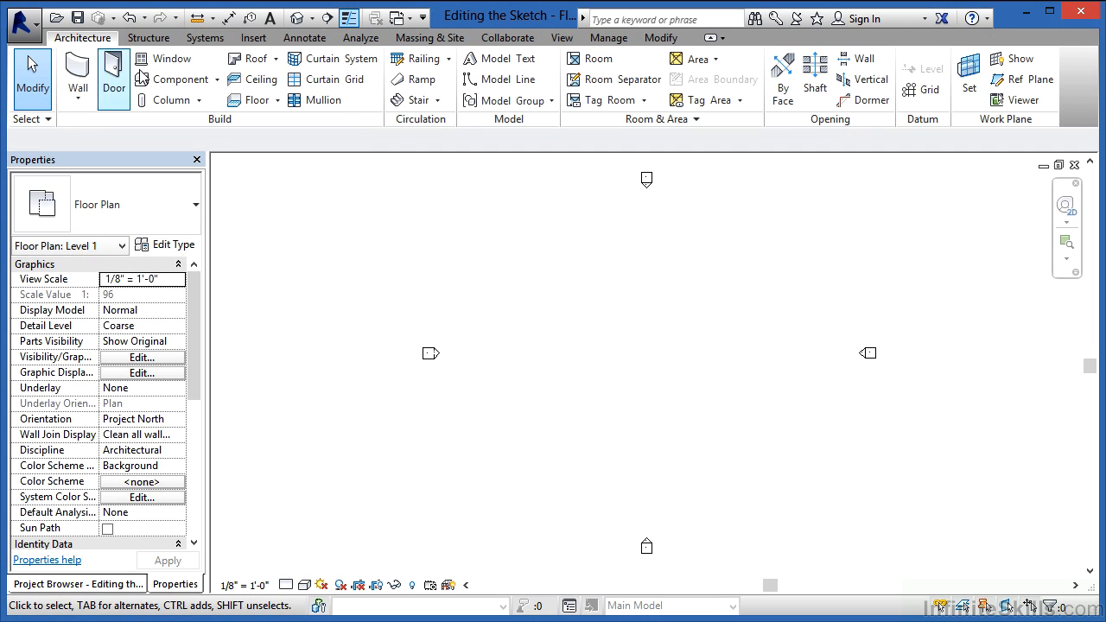
Create a straight vertical Stair by Component with 18 risers from Level 1 to Level 2 and finish it
left_click(438, 101)
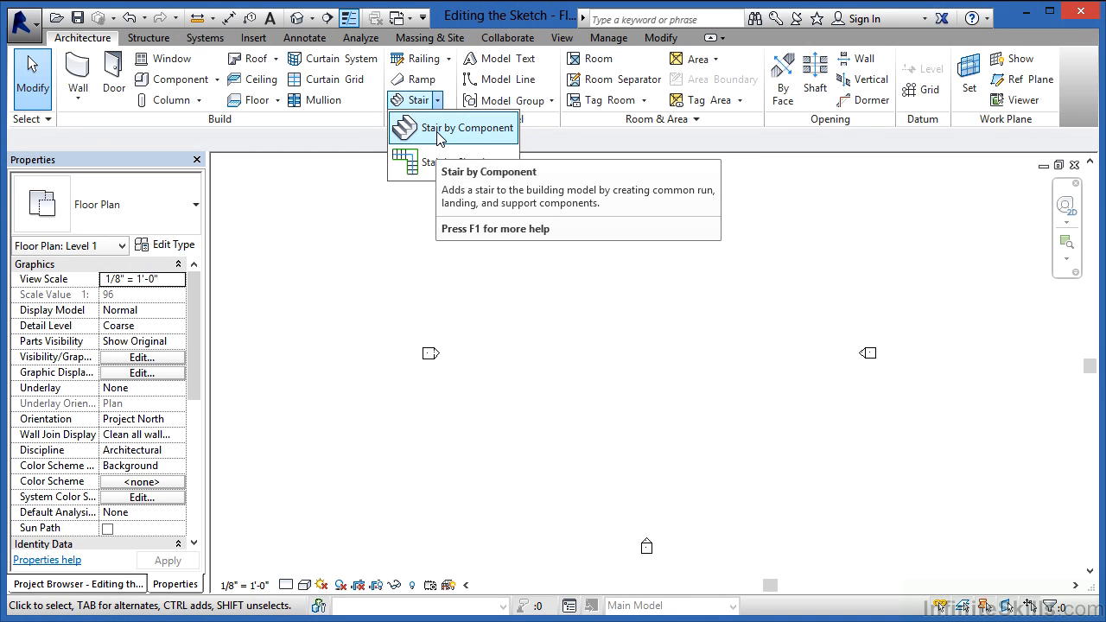
left_click(438, 131)
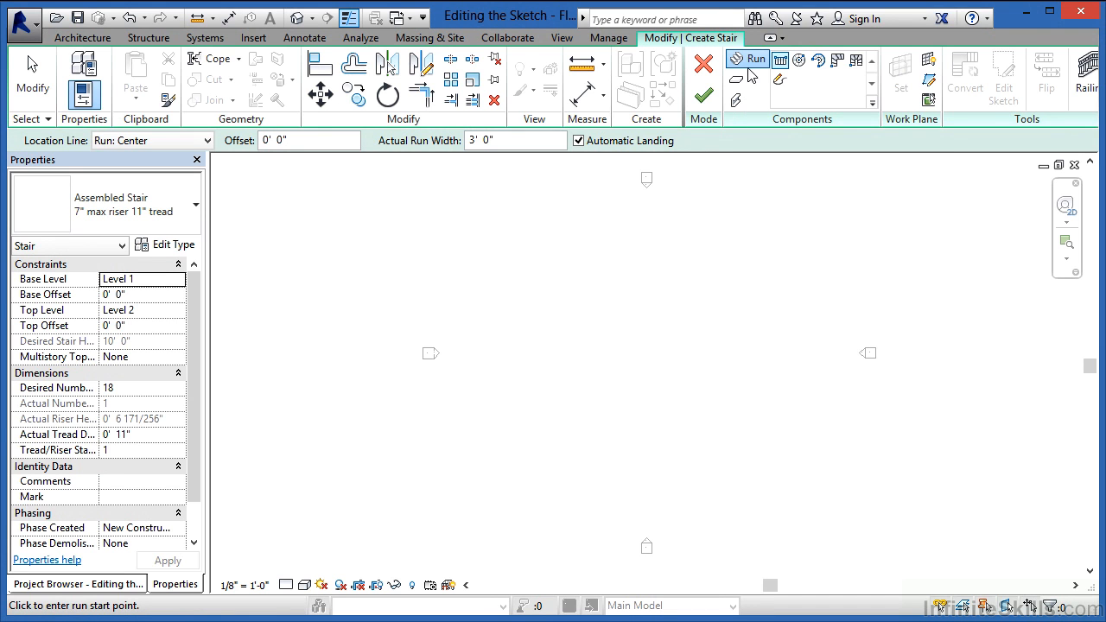
left_click(521, 381)
left_click(520, 321)
key("Escape")
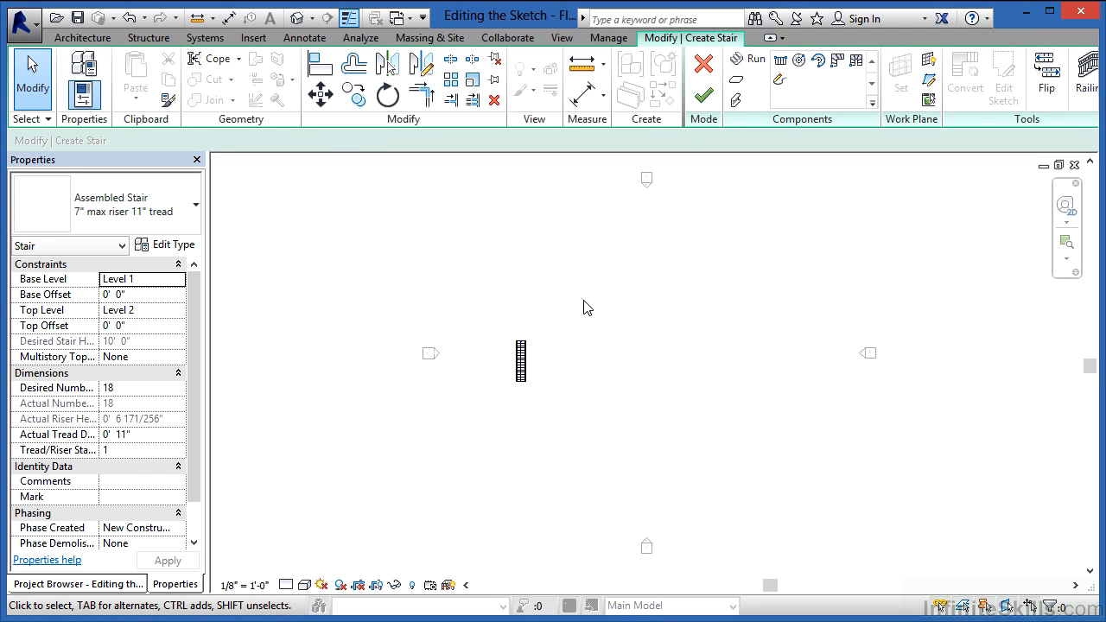
left_click(703, 95)
scroll(534, 367, "up", 5)
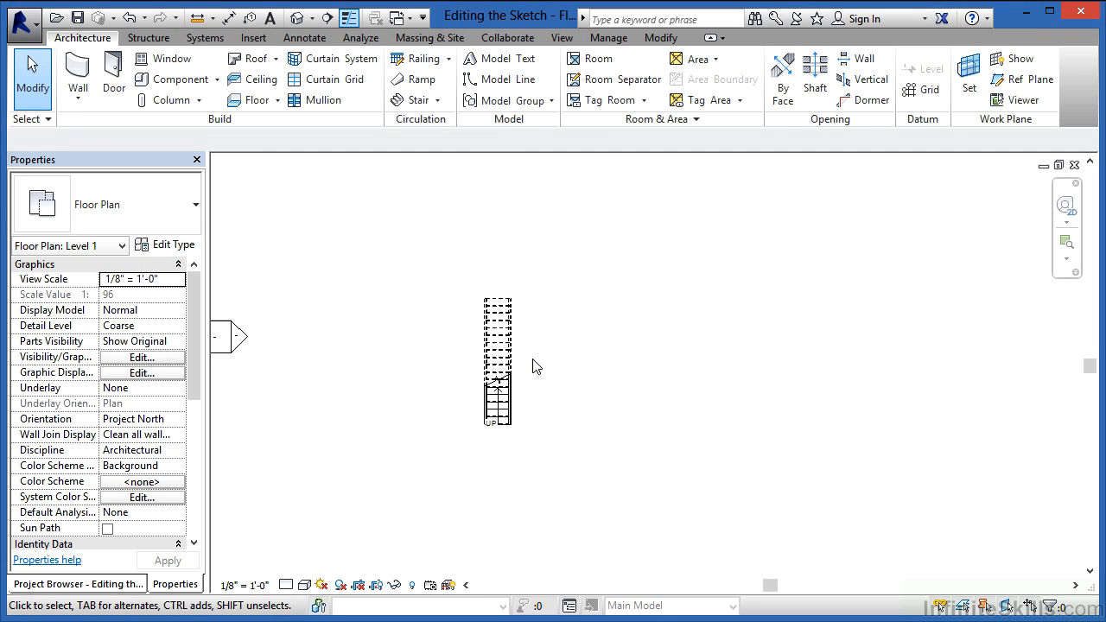
scroll(534, 367, "up", 2)
scroll(533, 367, "down", 4)
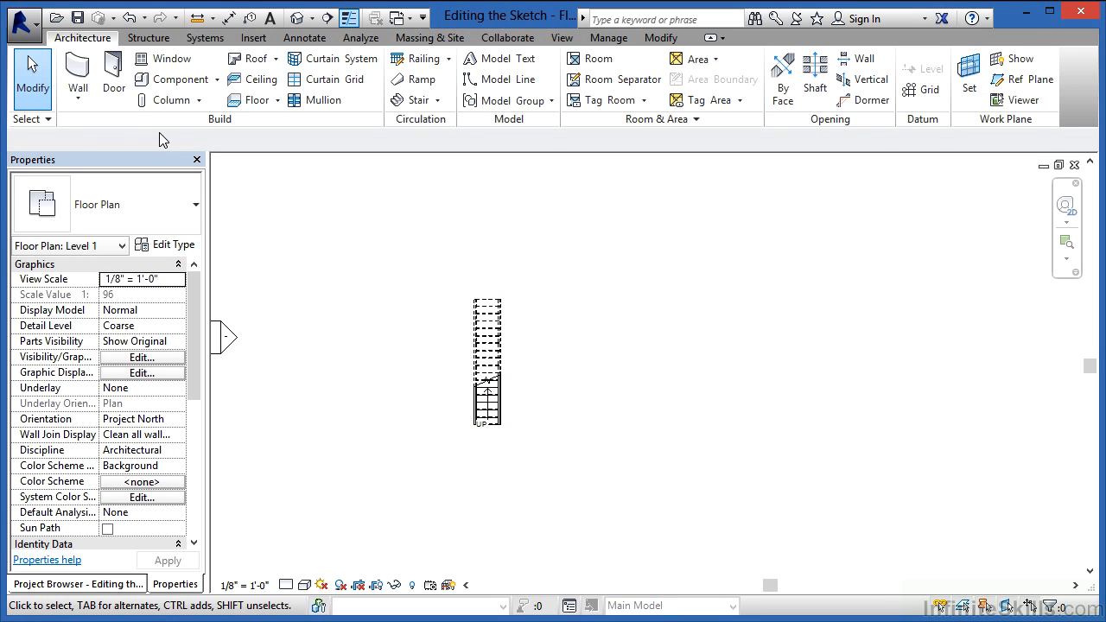
Start a Stair by Sketch beside the existing stair and draw two parallel vertical boundary lines about 16' 6" long and 4' apart
left_click(438, 100)
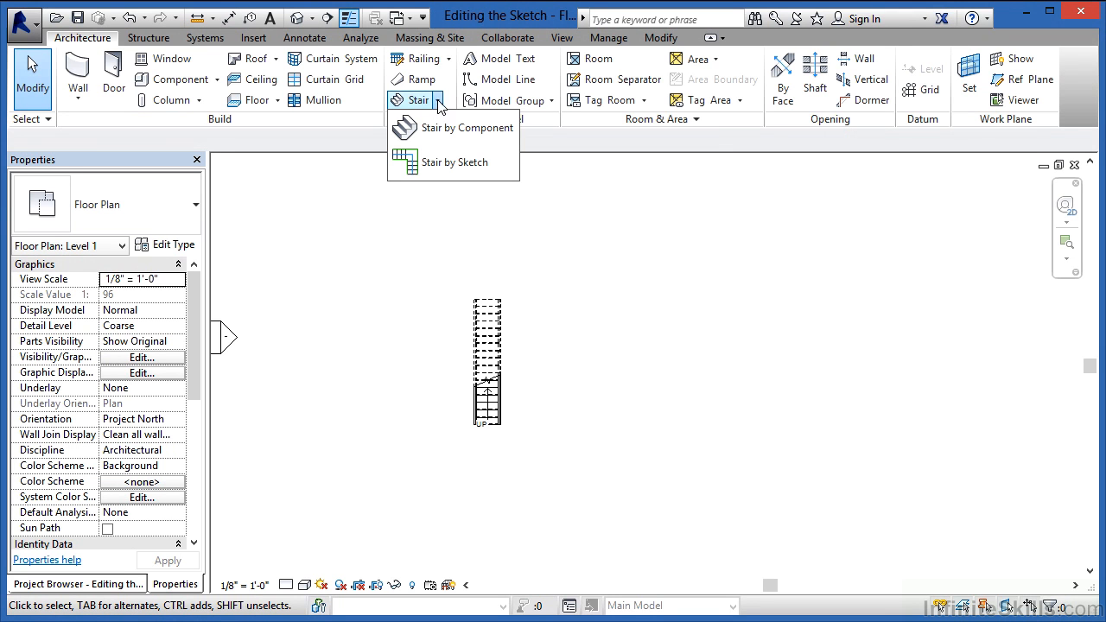
left_click(437, 162)
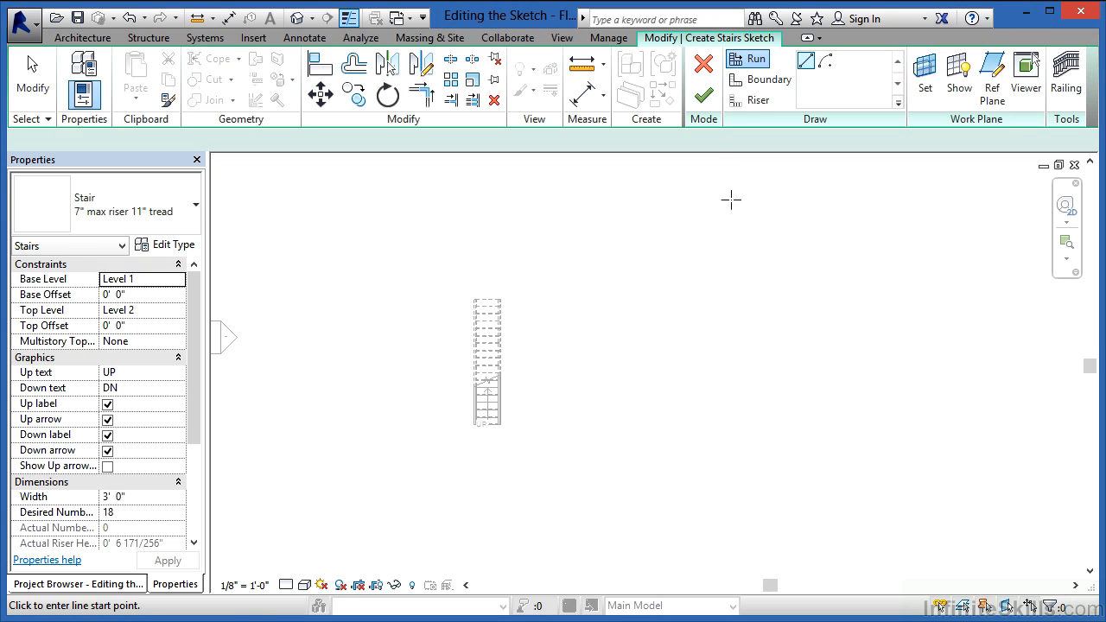
left_click(756, 84)
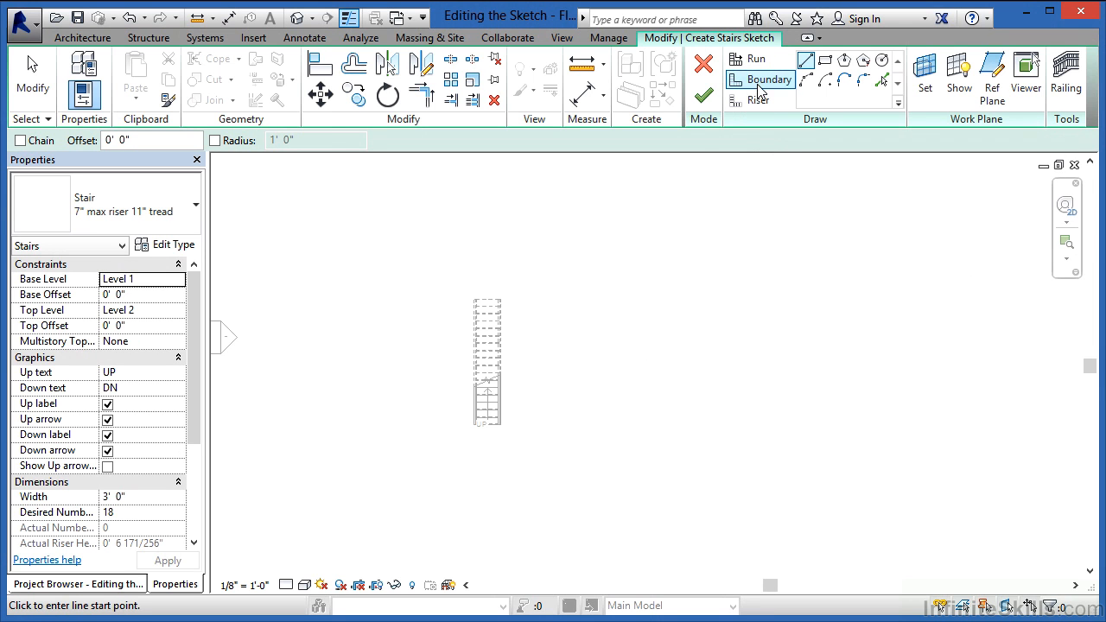
left_click(548, 421)
scroll(544, 415, "up", 3)
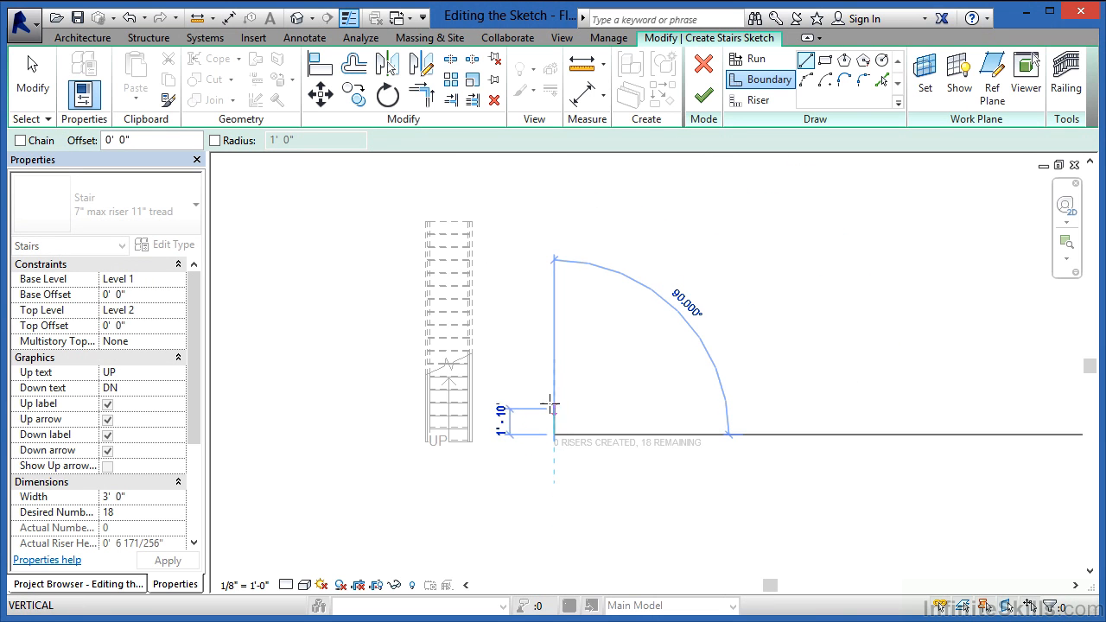
left_click(554, 202)
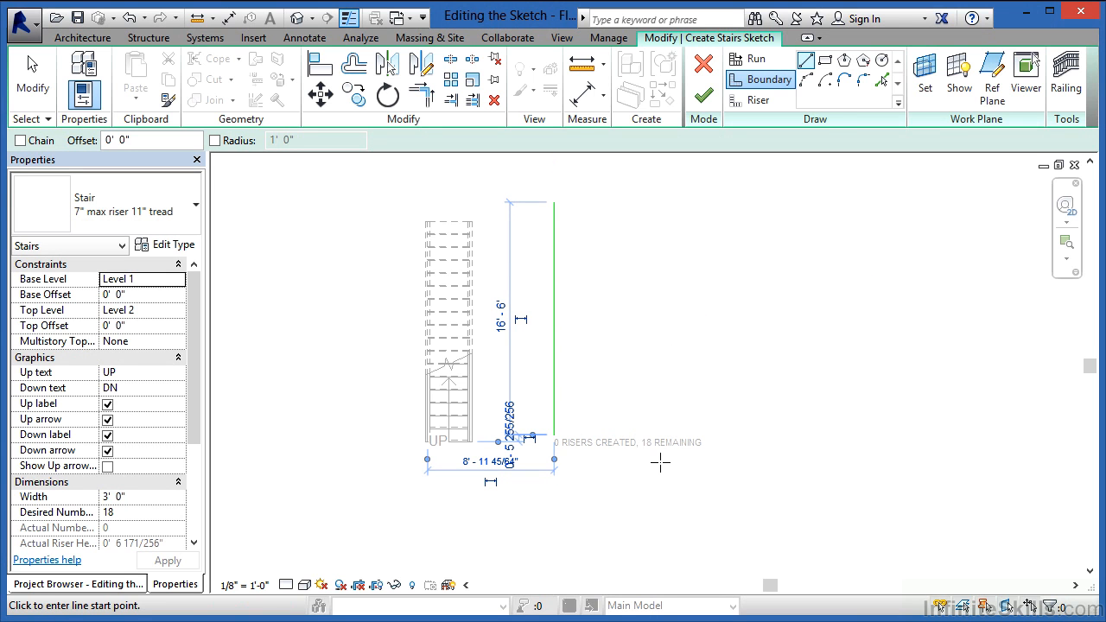
left_click(609, 434)
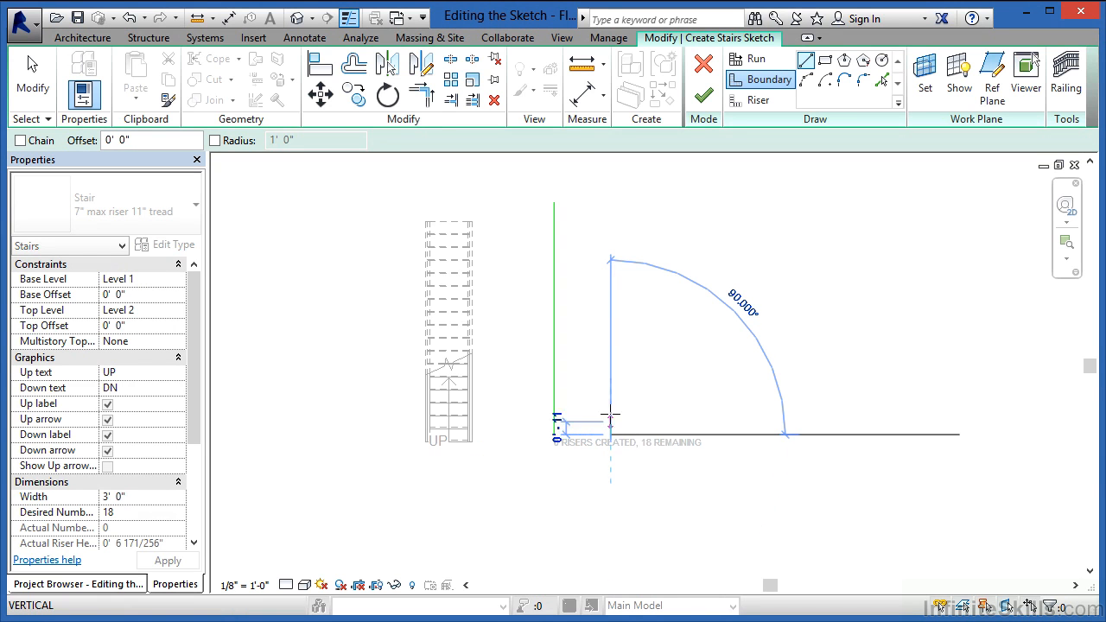
left_click(611, 202)
key("Escape")
key("Escape")
scroll(596, 291, "up", 2)
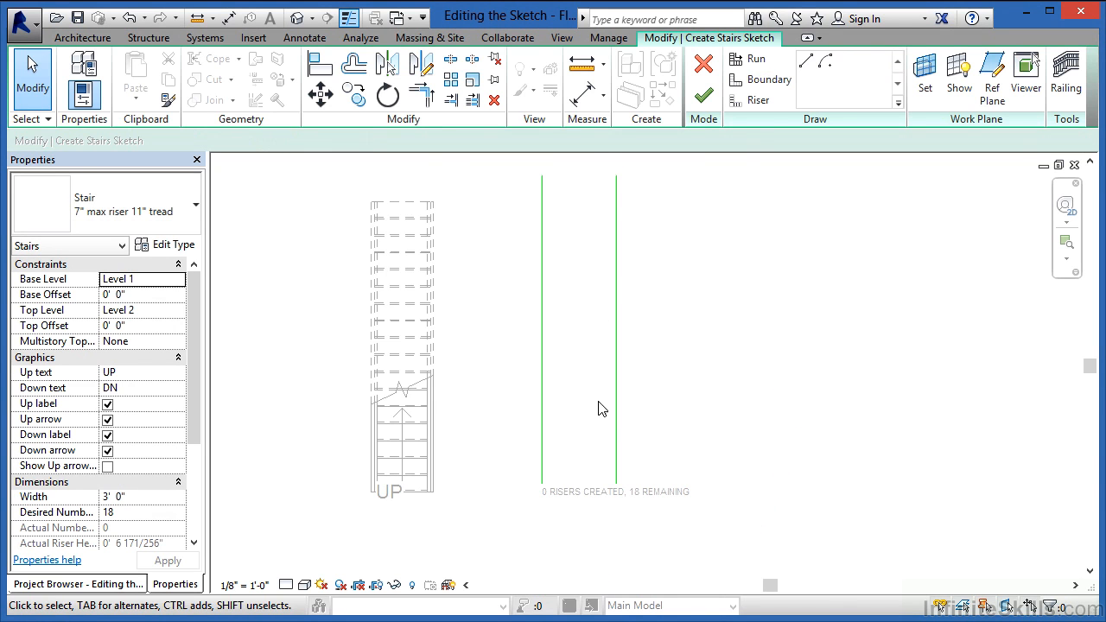
Add a 90° start-end-radius boundary arc, radius about 2' 7", flaring outward from the lower end of the right boundary line
left_click(756, 81)
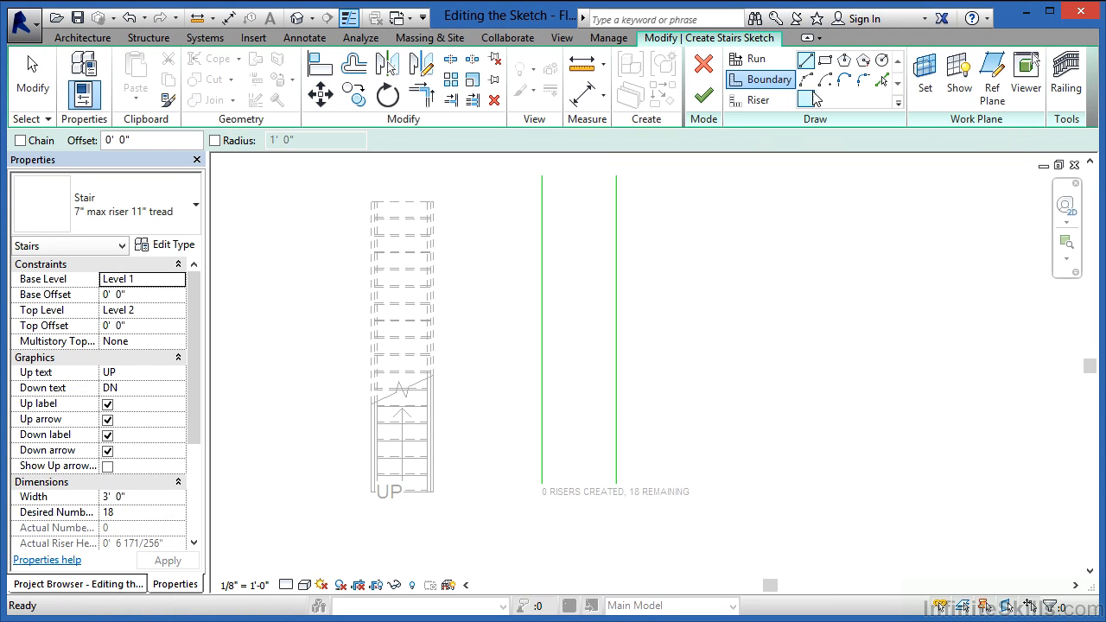
left_click(806, 81)
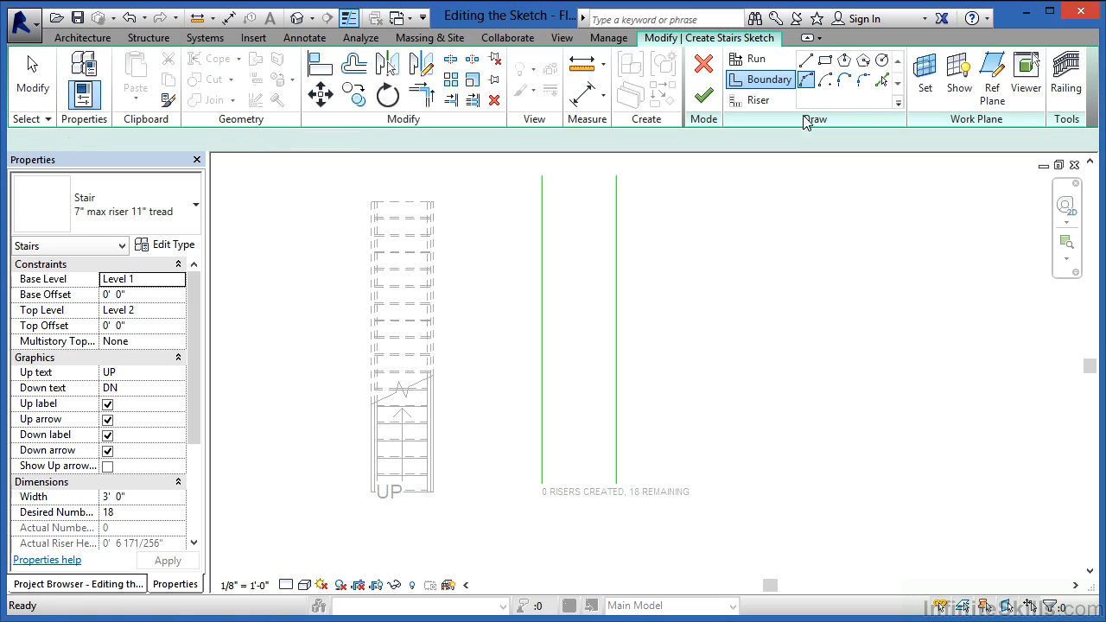
left_click(616, 482)
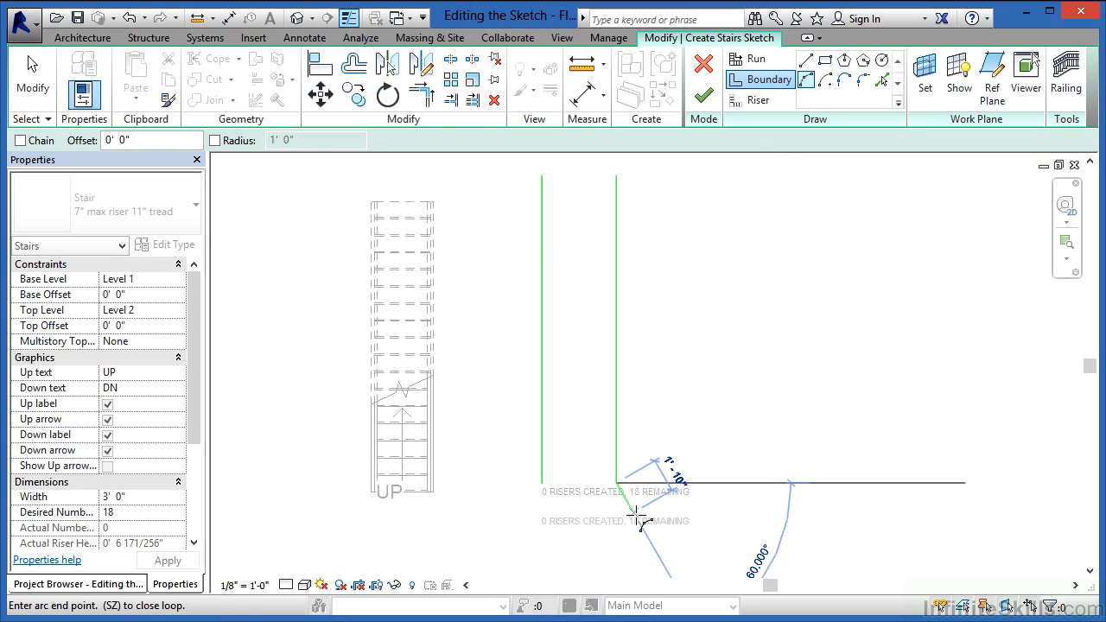
left_click(658, 528)
left_click(628, 519)
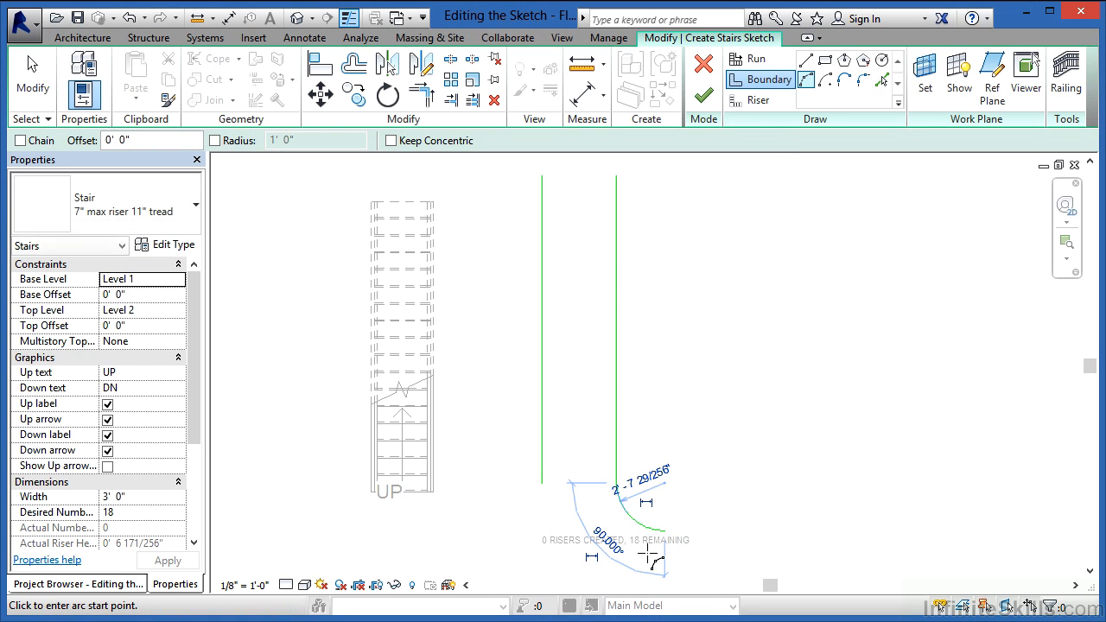
Extend the left boundary with a vertical line about 2' 7" long, ending level with the arc's lower endpoint
left_click(806, 61)
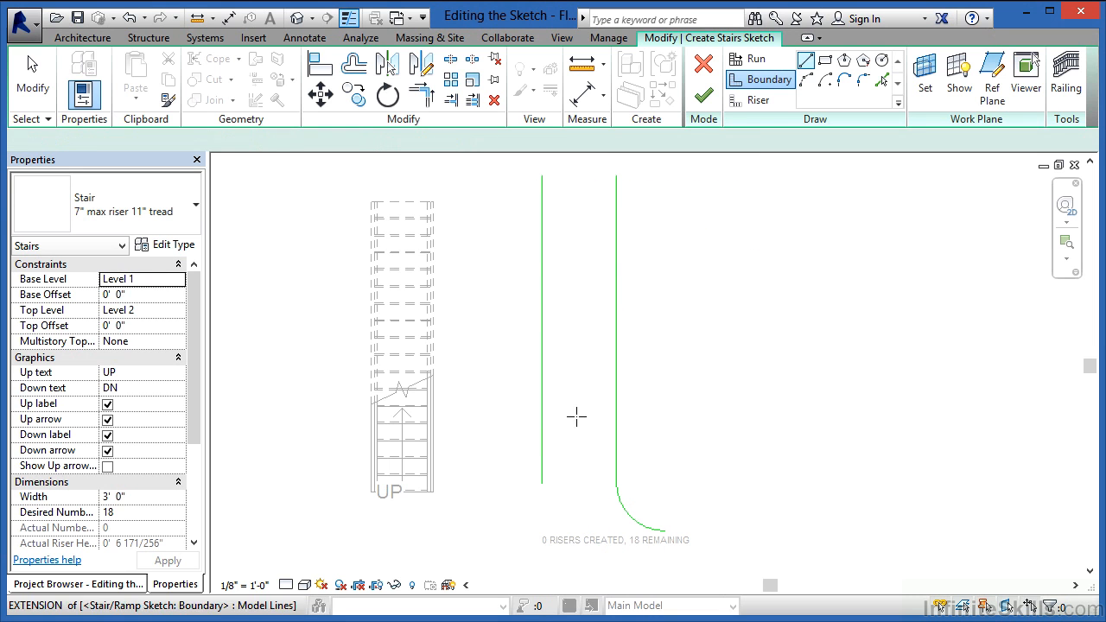
left_click(542, 530)
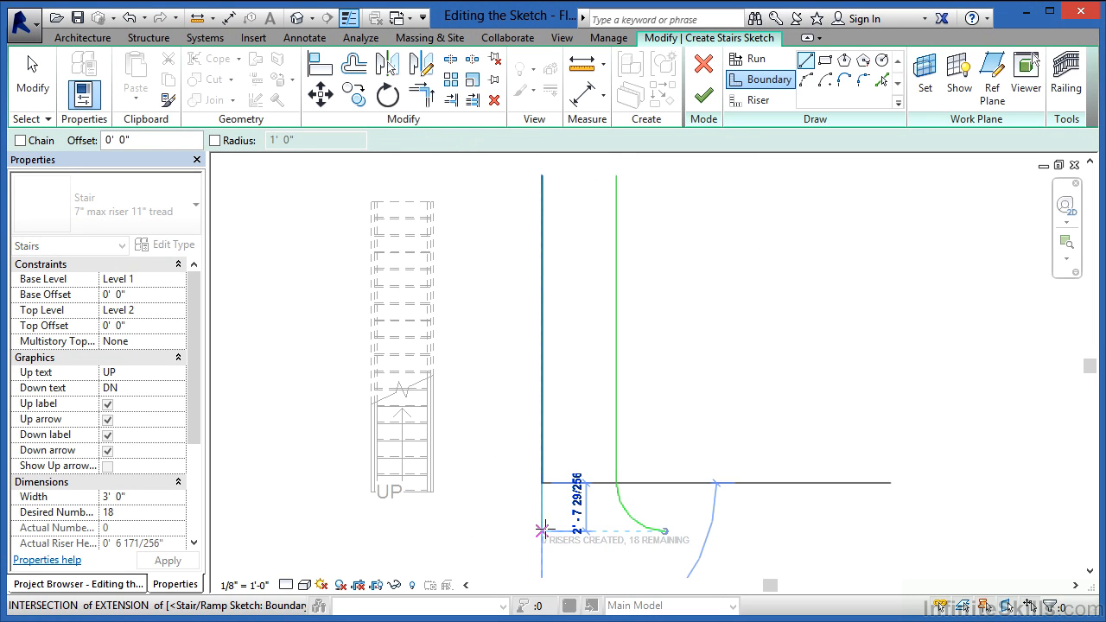
left_click(542, 530)
key("Escape")
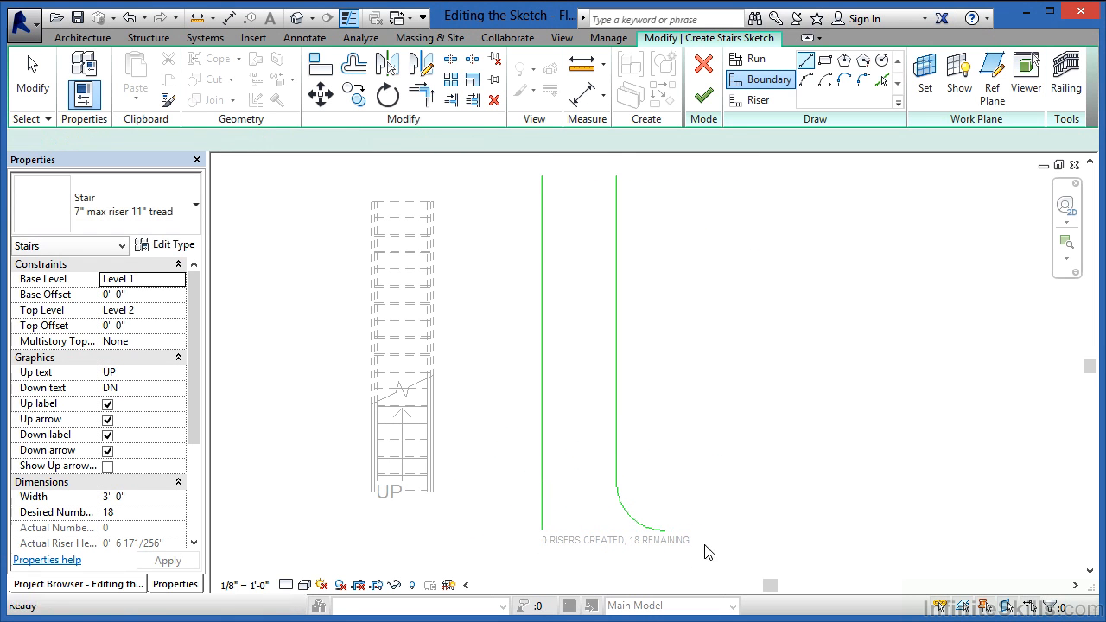
key("Escape")
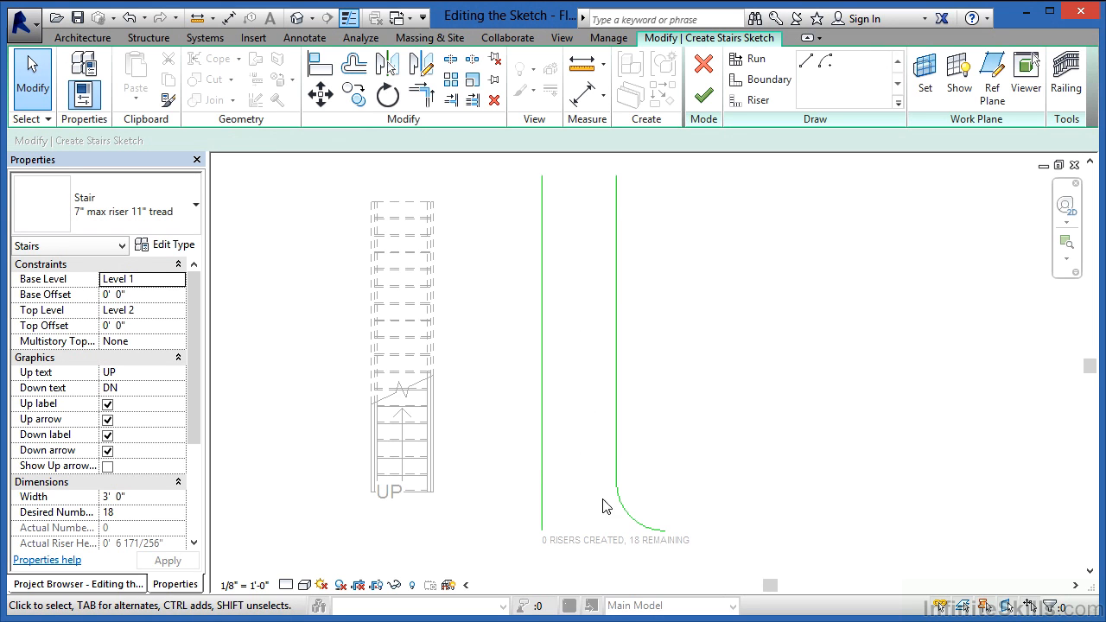
Draw a horizontal riser line connecting the upper ends of the two boundary lines
left_click(755, 100)
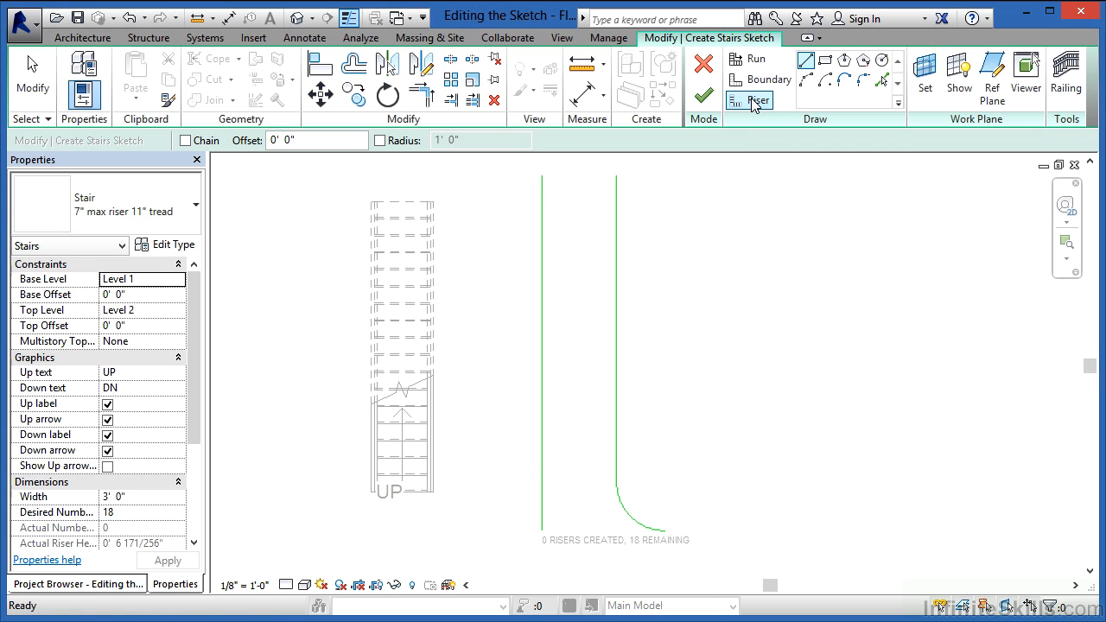
left_click(543, 175)
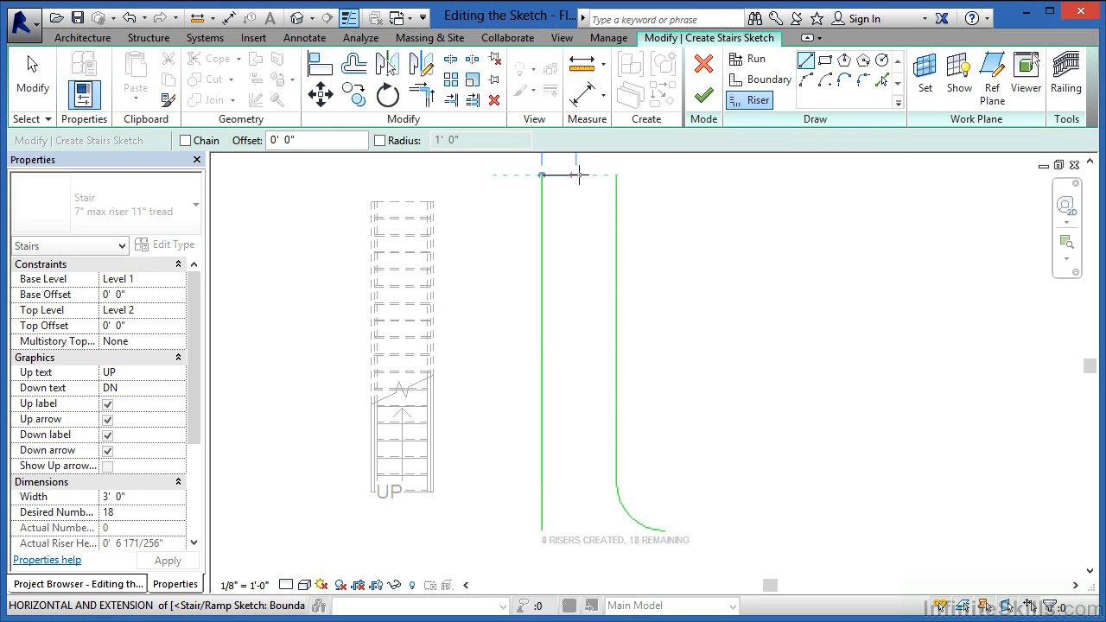
left_click(616, 176)
key("Escape")
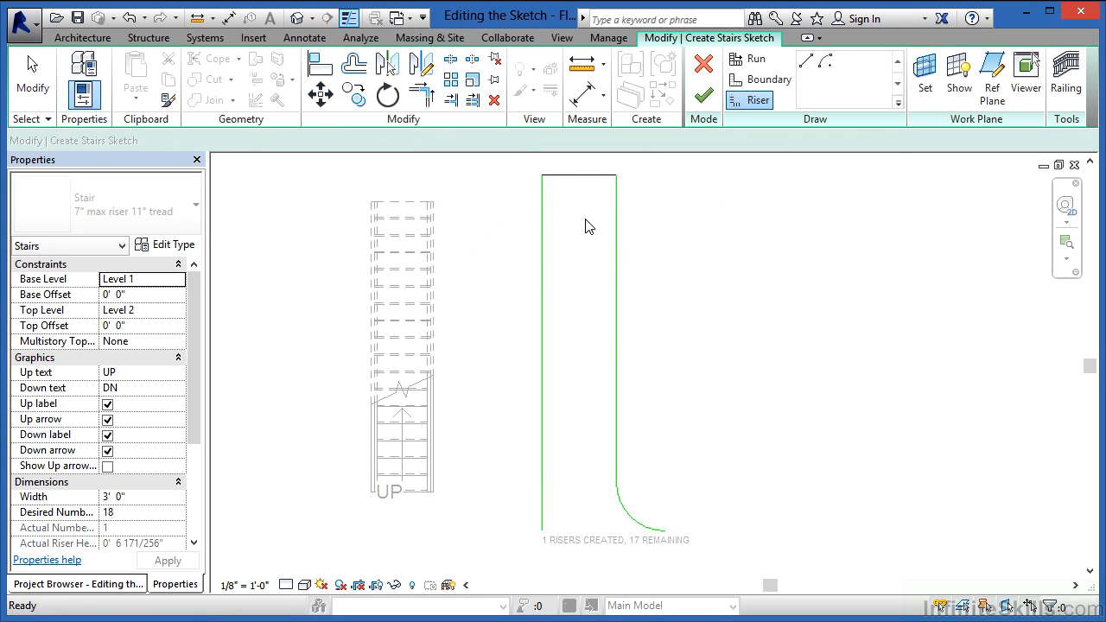
key("Escape")
Copy the top riser line 11" straight down along the boundary, with the Multiple option enabled
left_click(577, 176)
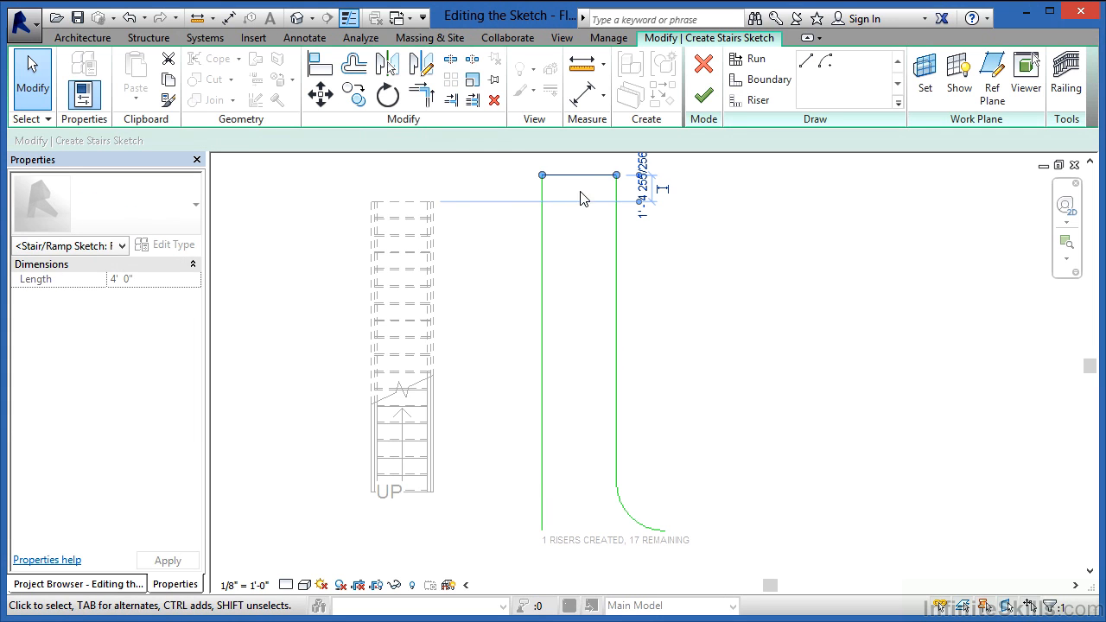
left_click(353, 95)
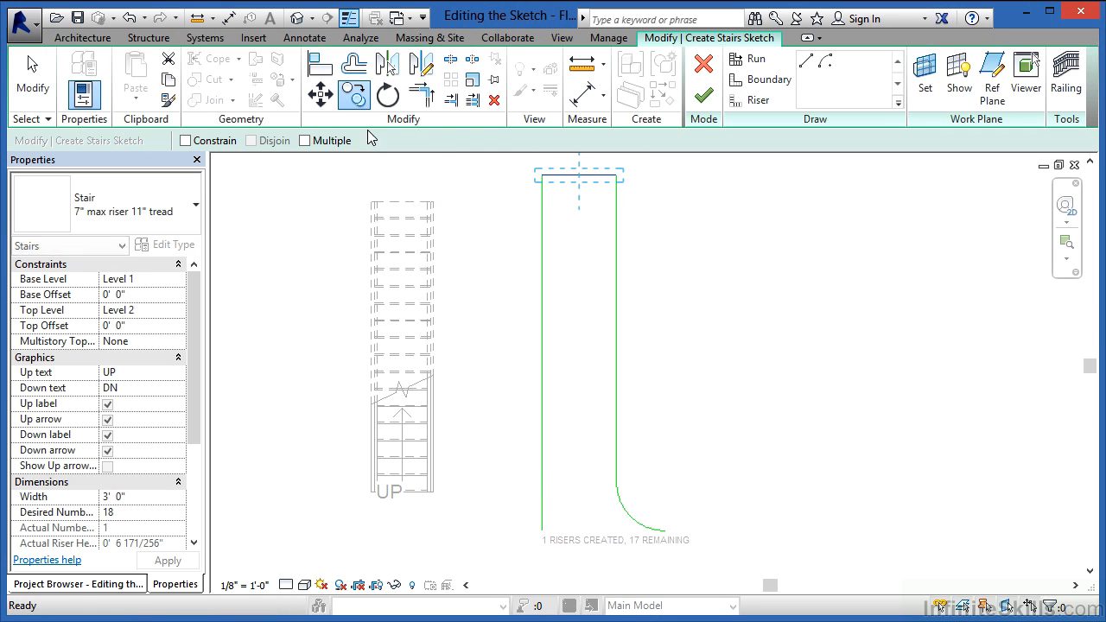
left_click(304, 141)
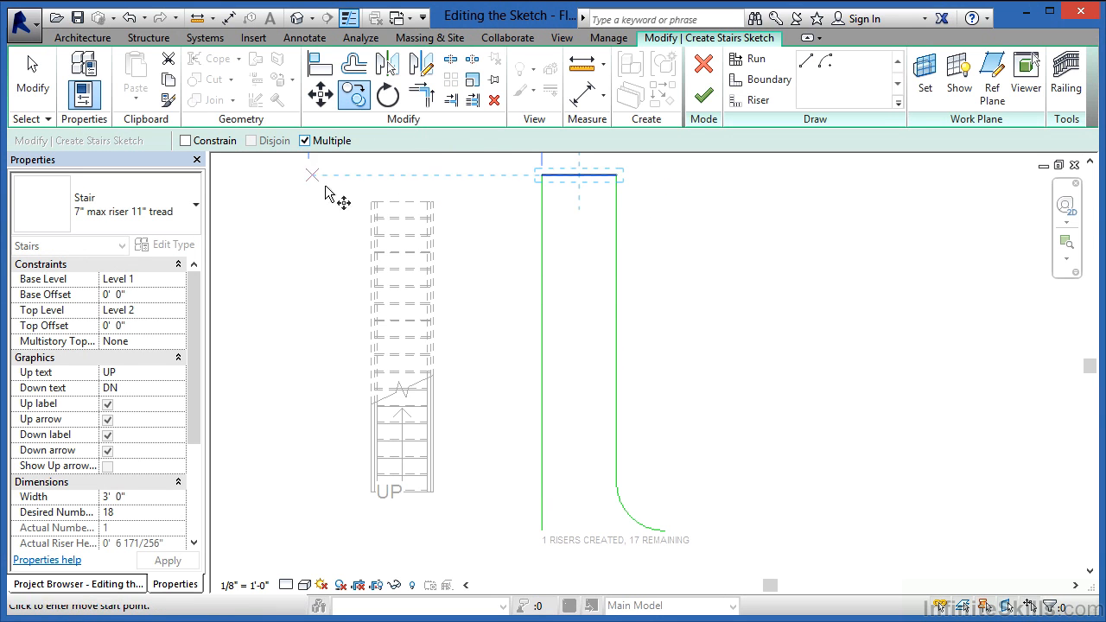
left_click(616, 176)
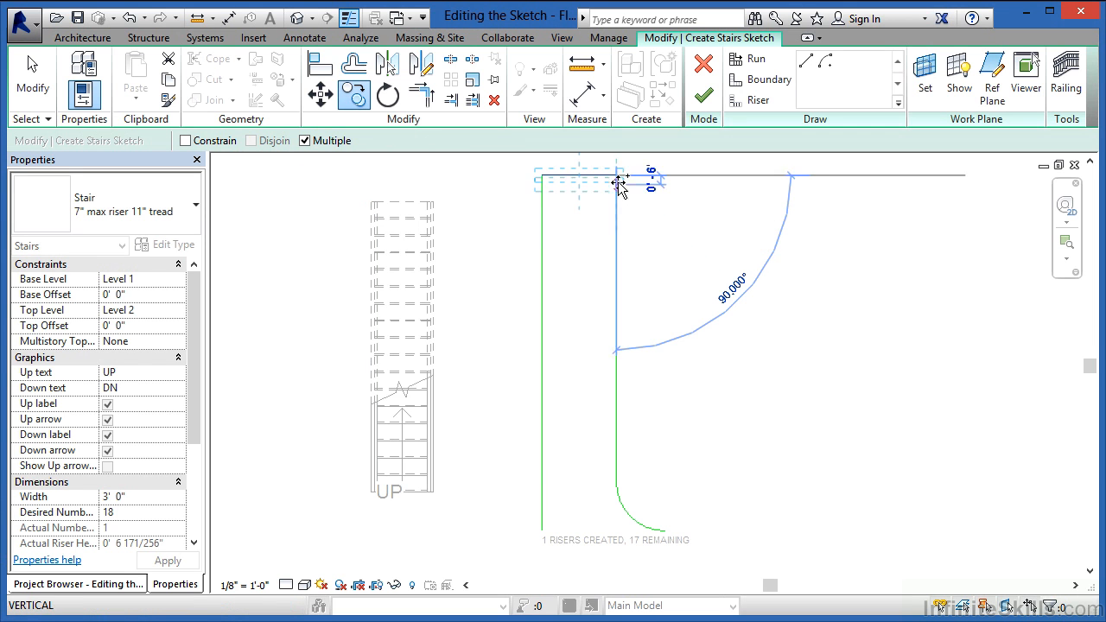
scroll(616, 197, "up", 1)
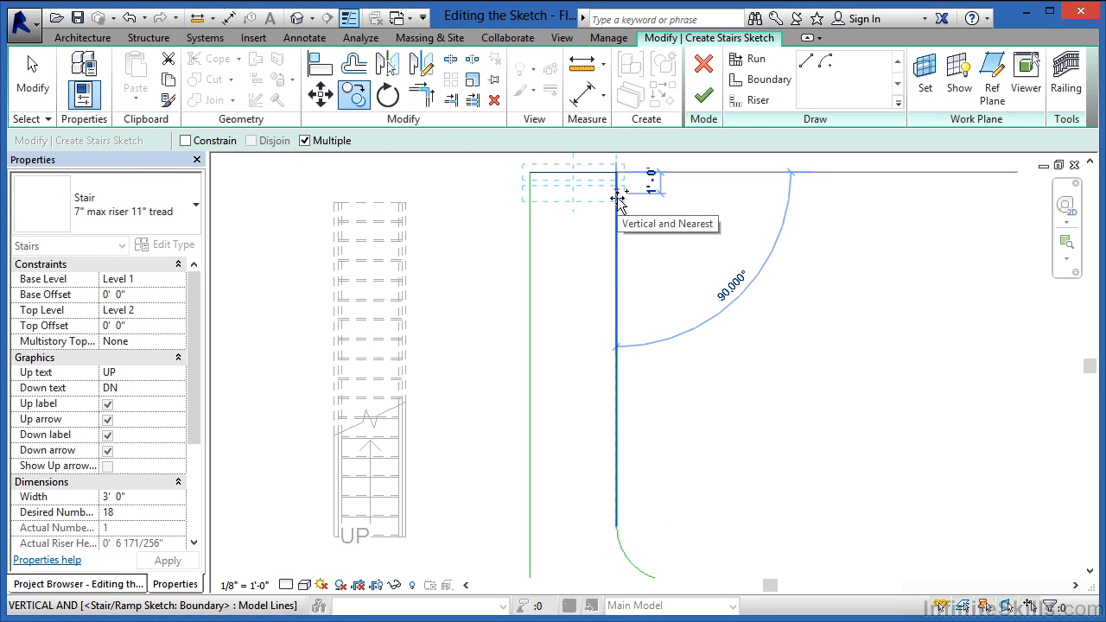
type("11")
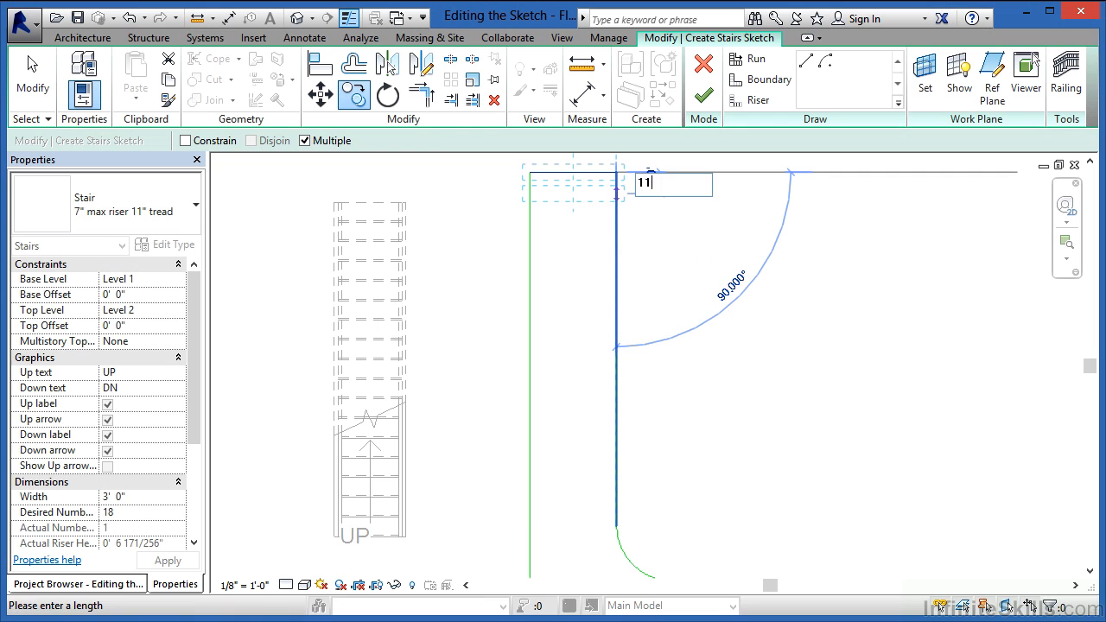
key("Return")
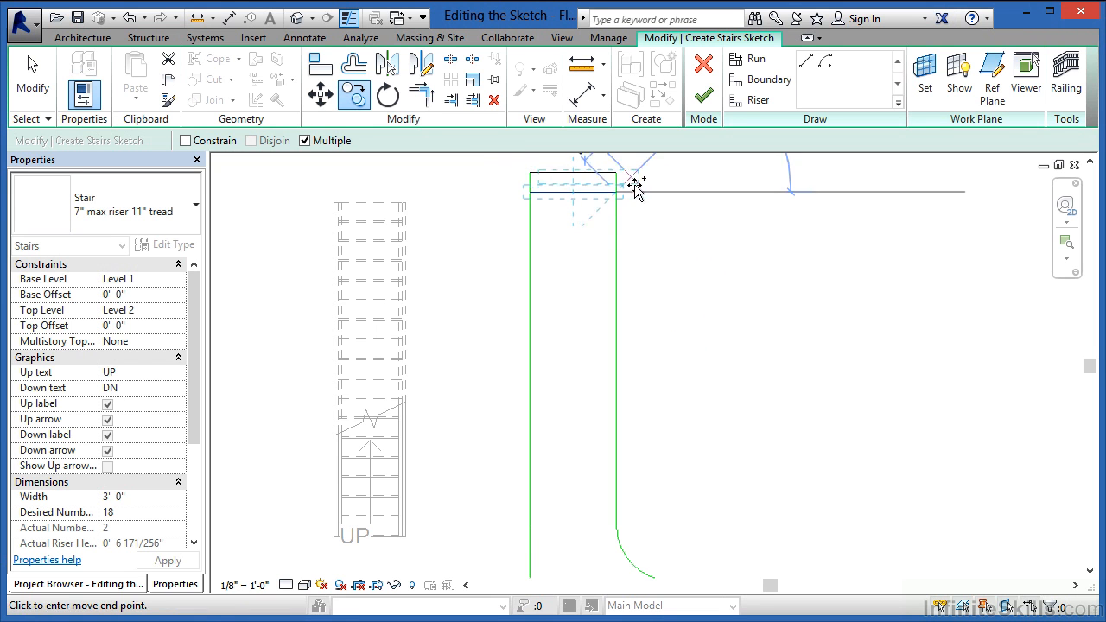
key("Escape")
key("Escape")
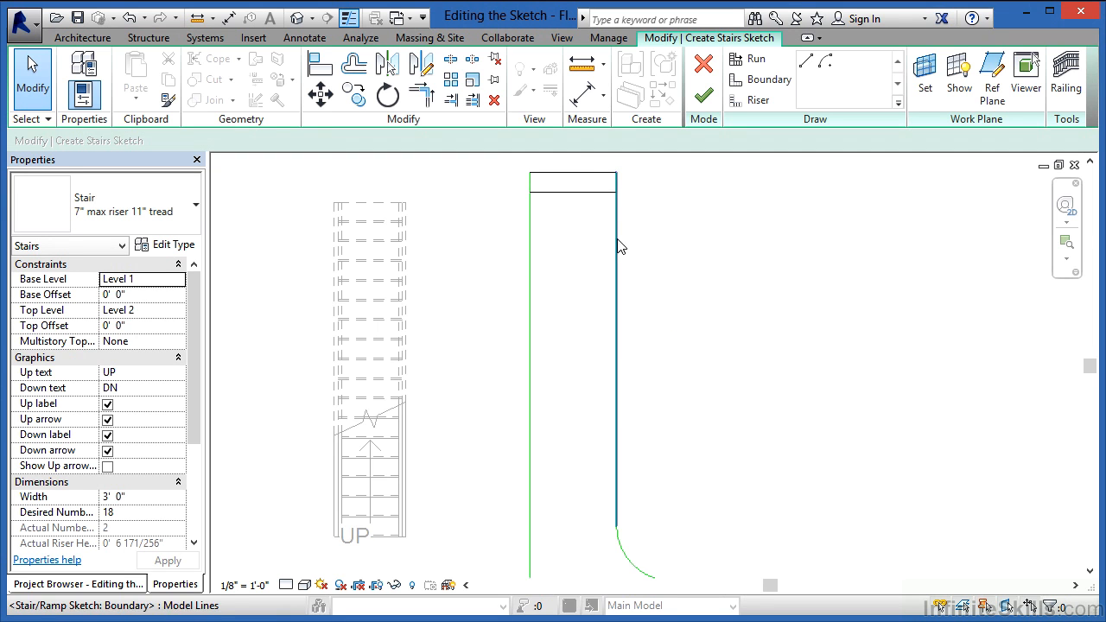
Copy the second riser line repeatedly down the boundary at 11" intervals, with Multiple enabled, to make 18 risers in total
scroll(555, 198, "down", 1)
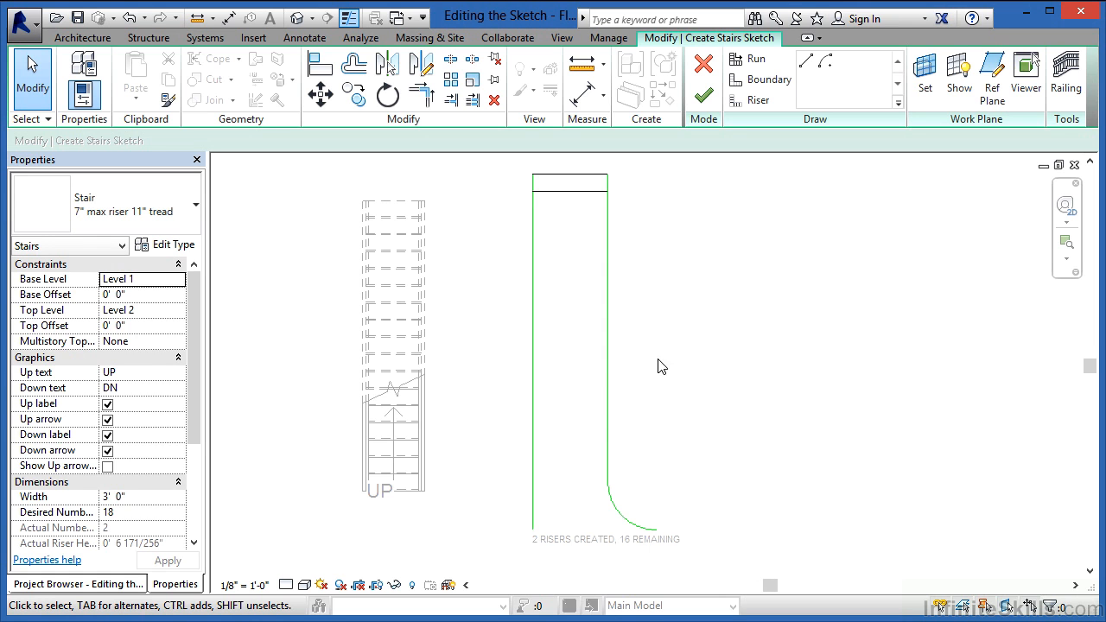
left_click(580, 194)
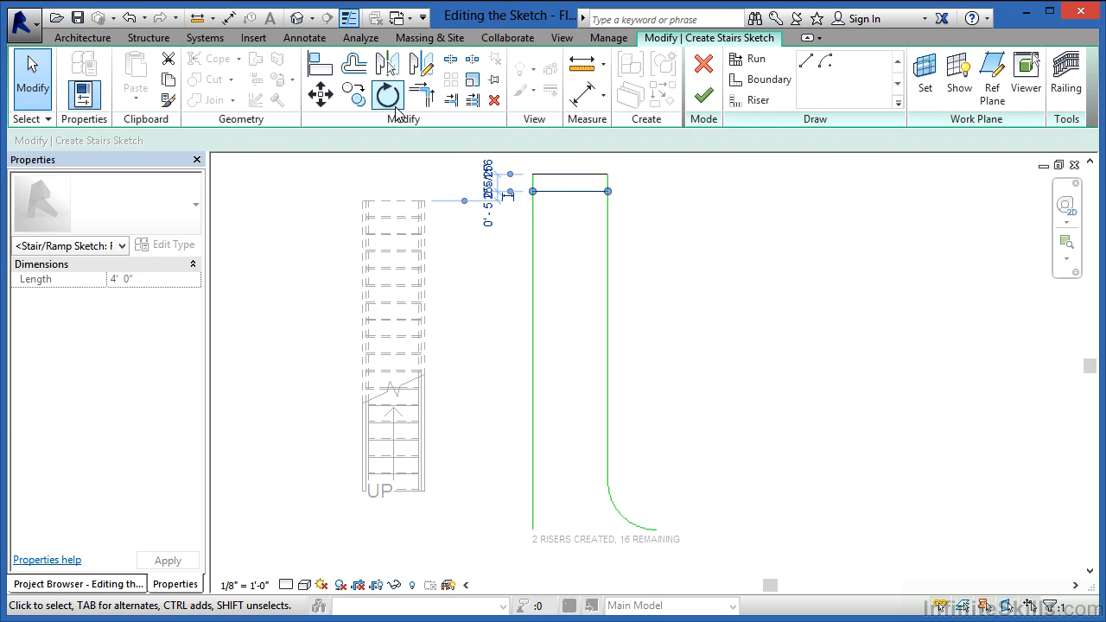
left_click(353, 94)
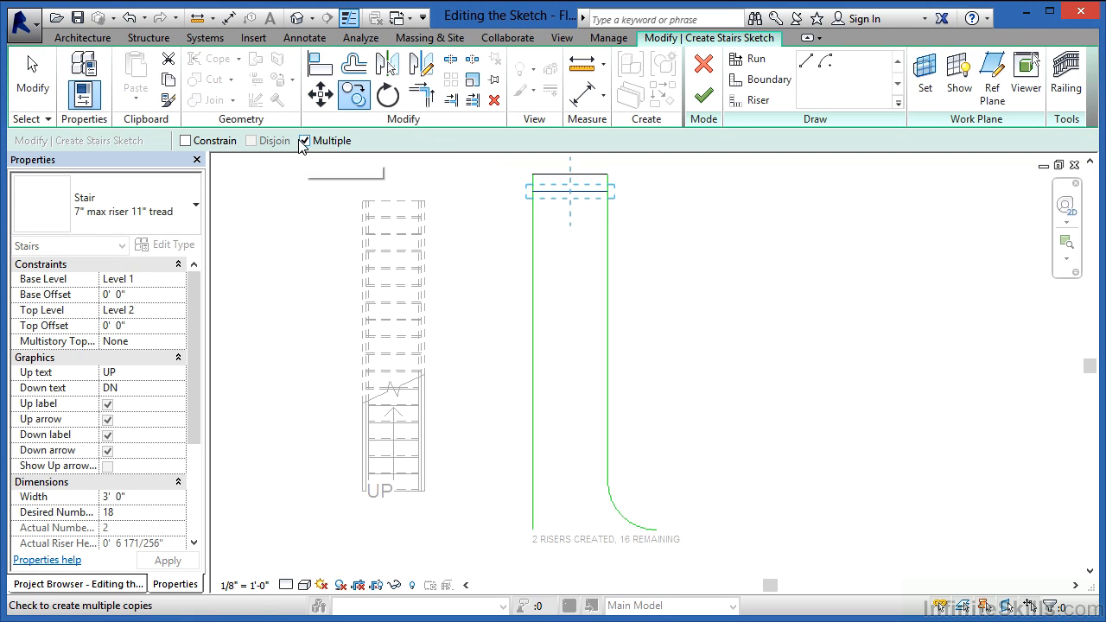
left_click(607, 174)
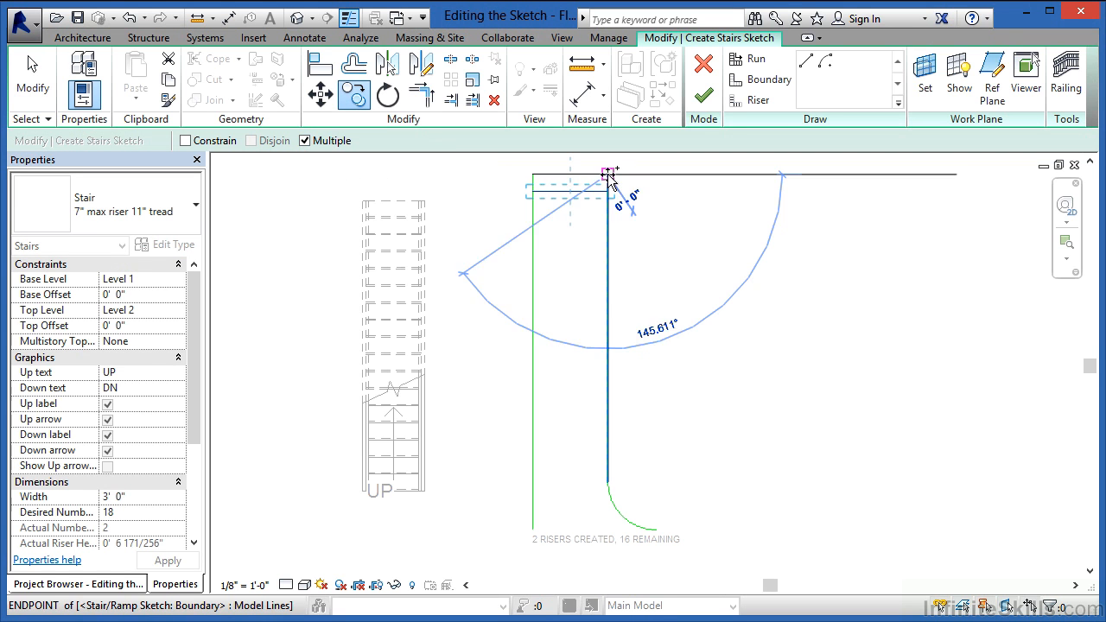
left_click(607, 190)
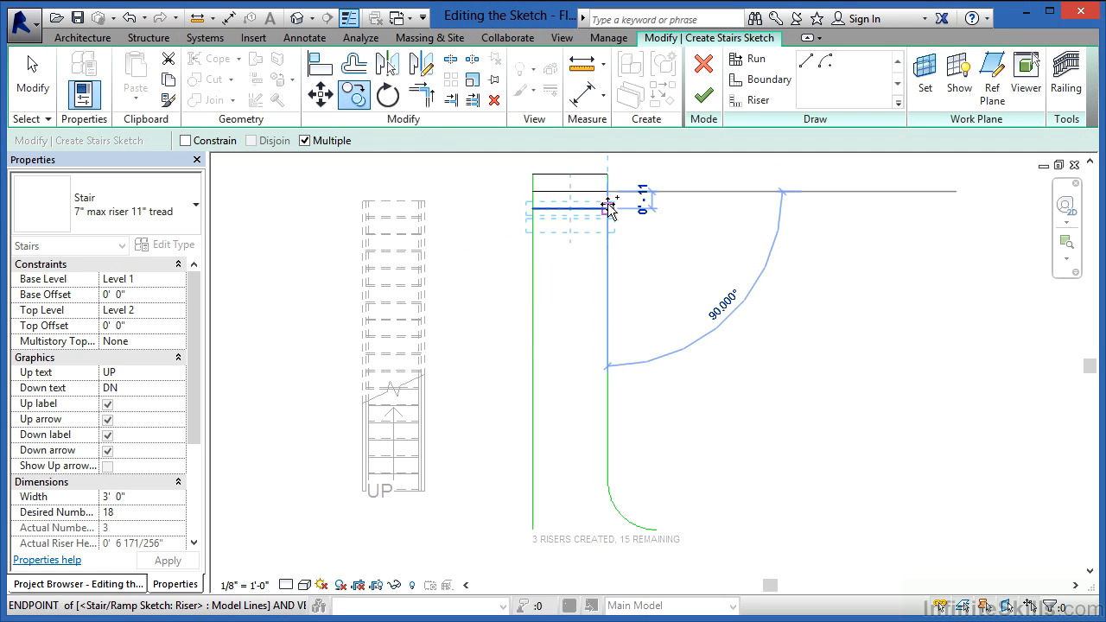
left_click(607, 226)
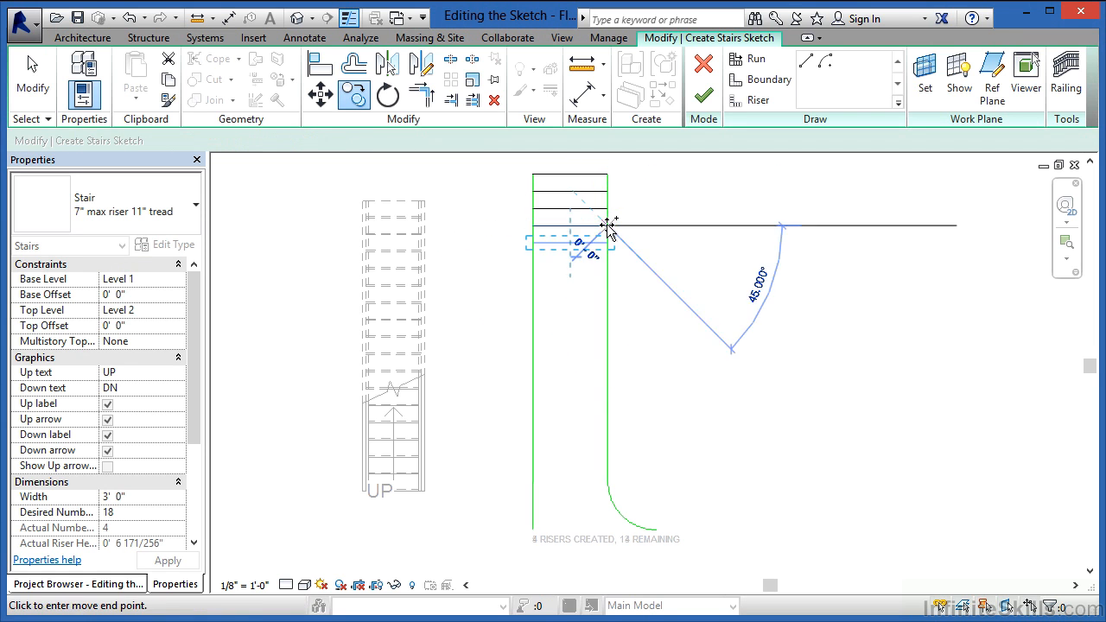
left_click(608, 243)
left_click(608, 259)
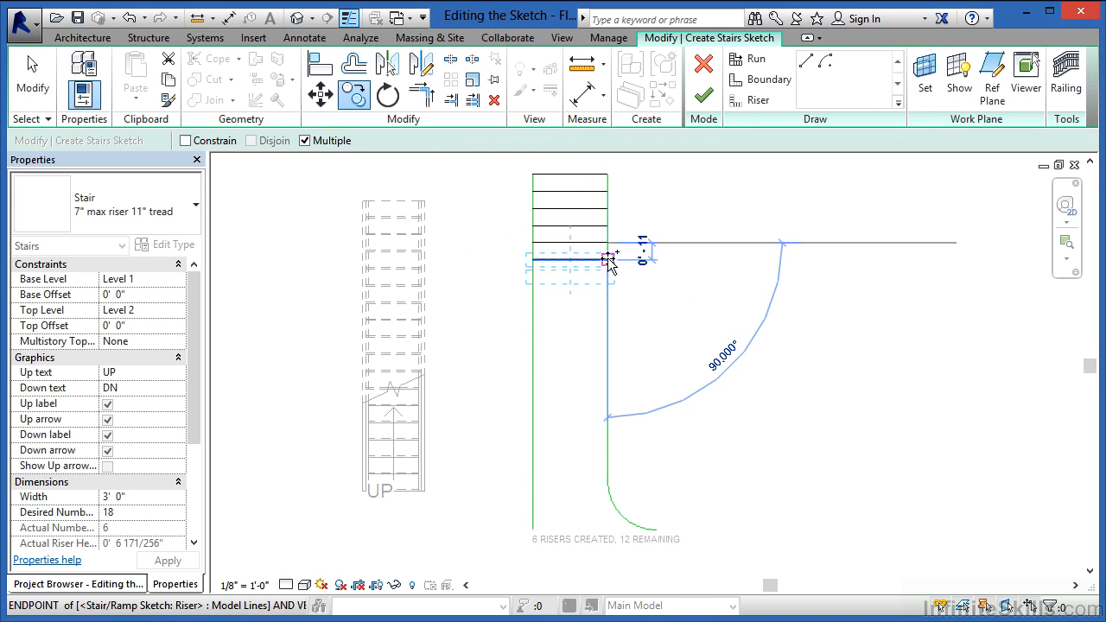
left_click(608, 277)
left_click(608, 294)
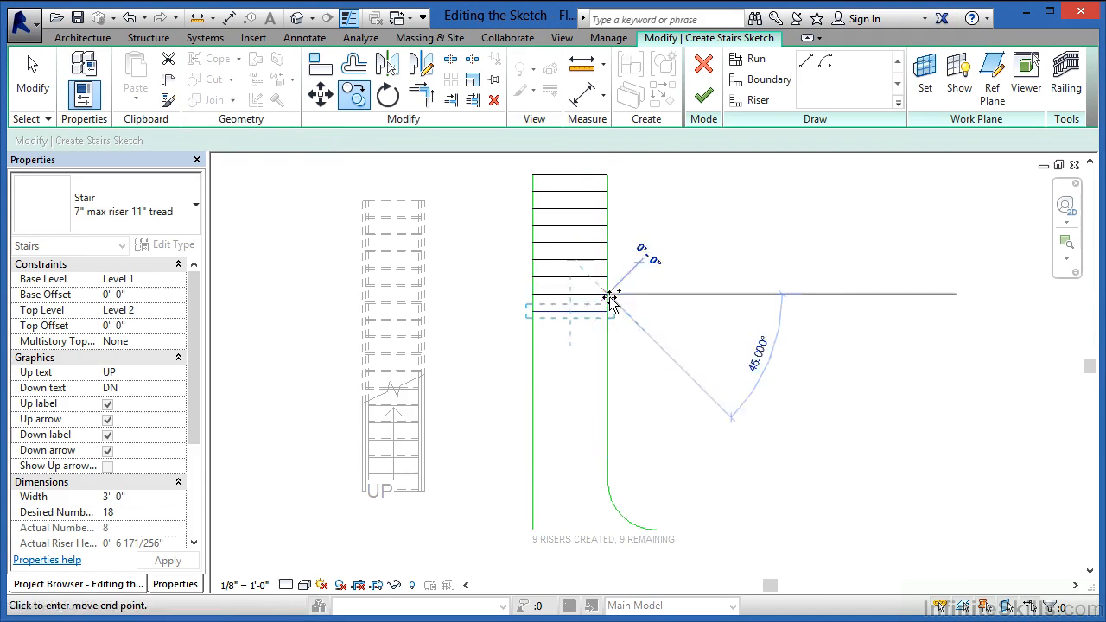
left_click(608, 311)
left_click(608, 328)
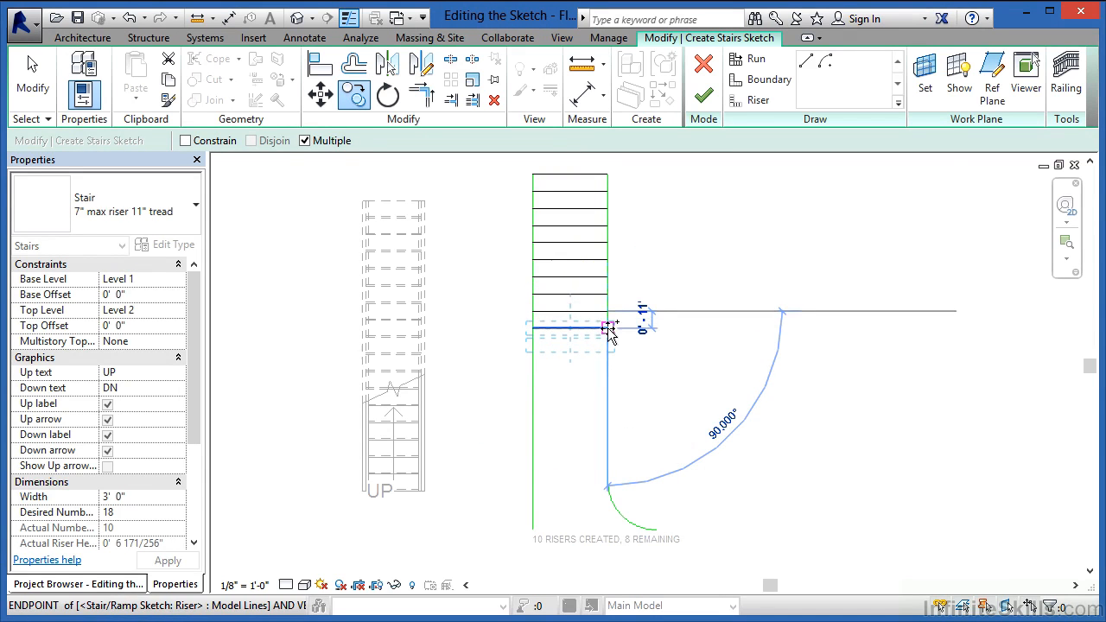
left_click(608, 328)
left_click(608, 345)
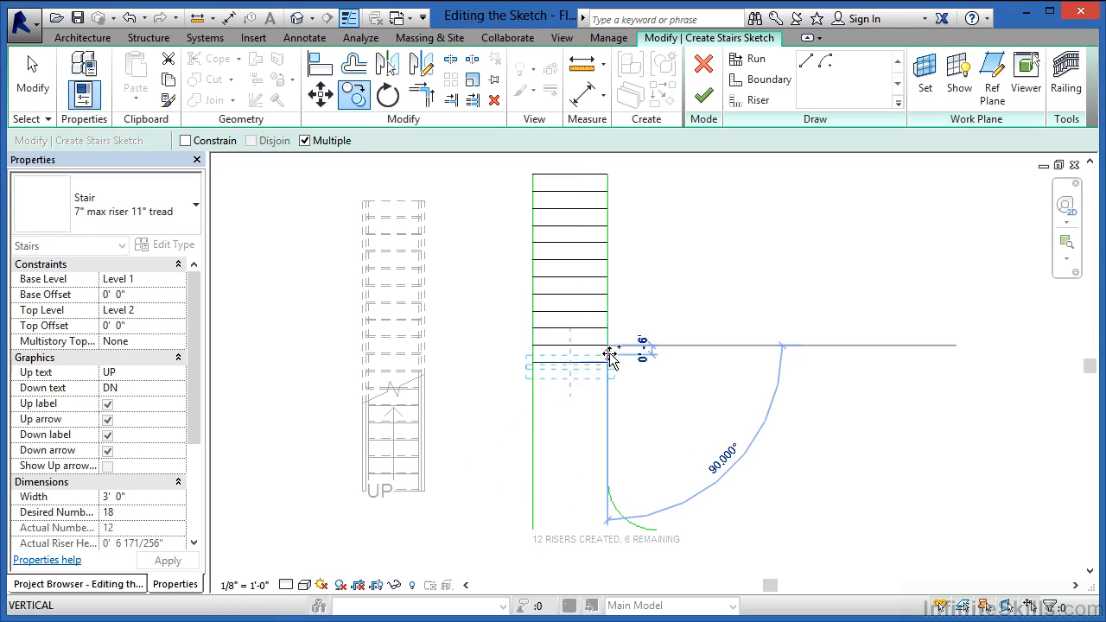
left_click(609, 362)
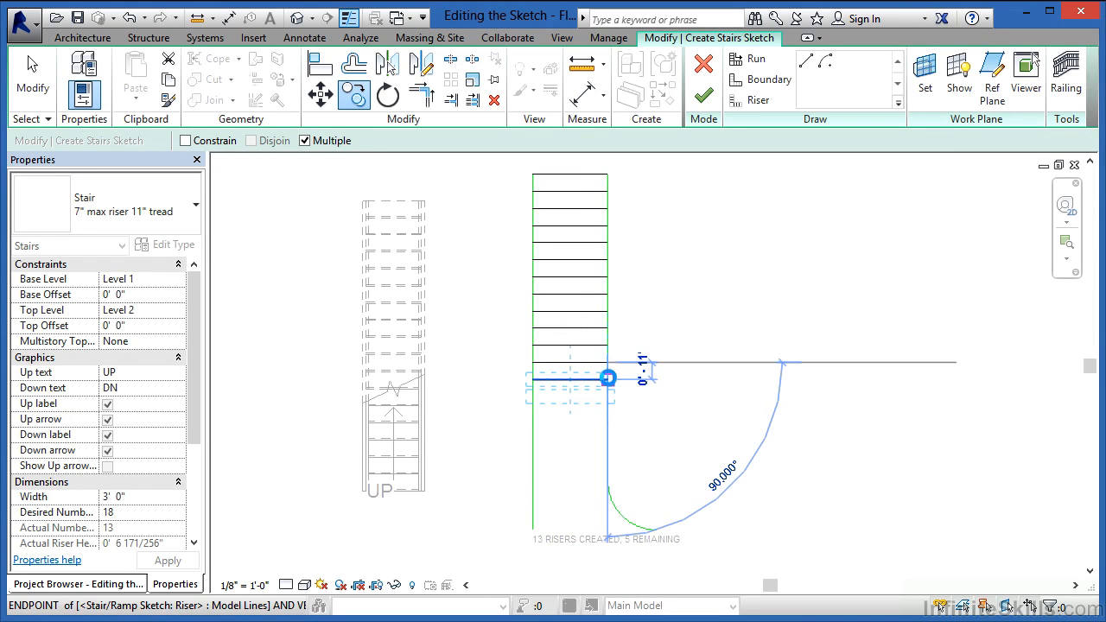
left_click(609, 380)
left_click(609, 397)
left_click(610, 414)
left_click(608, 431)
left_click(607, 449)
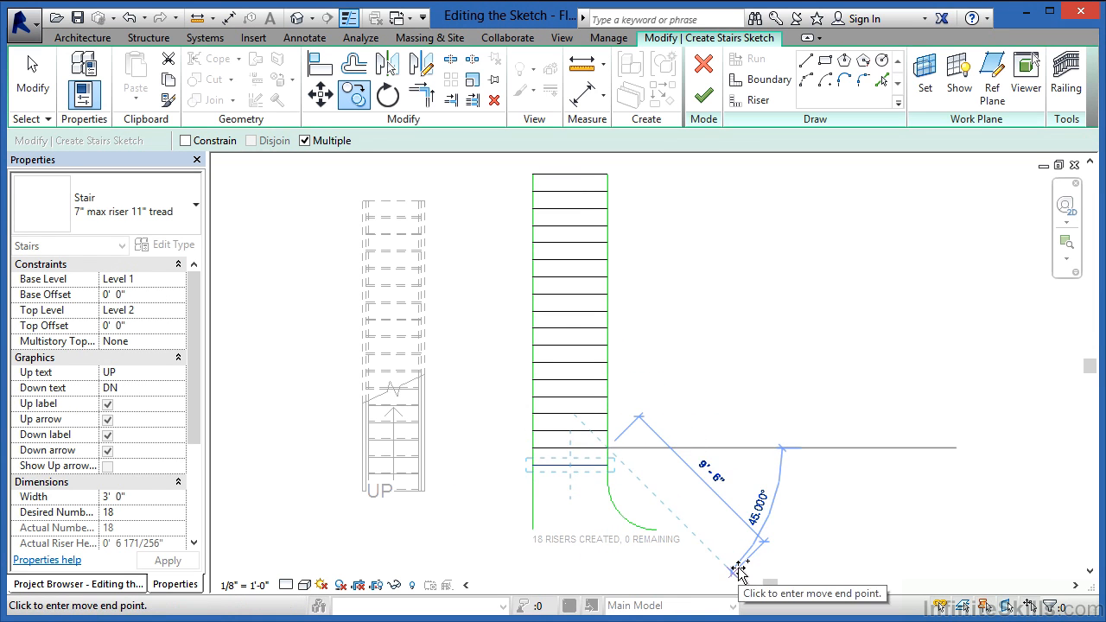
key("Escape")
Move the flared boundary arc up so it starts on the straight right boundary between the second- and third-lowest risers
scroll(574, 519, "up", 2)
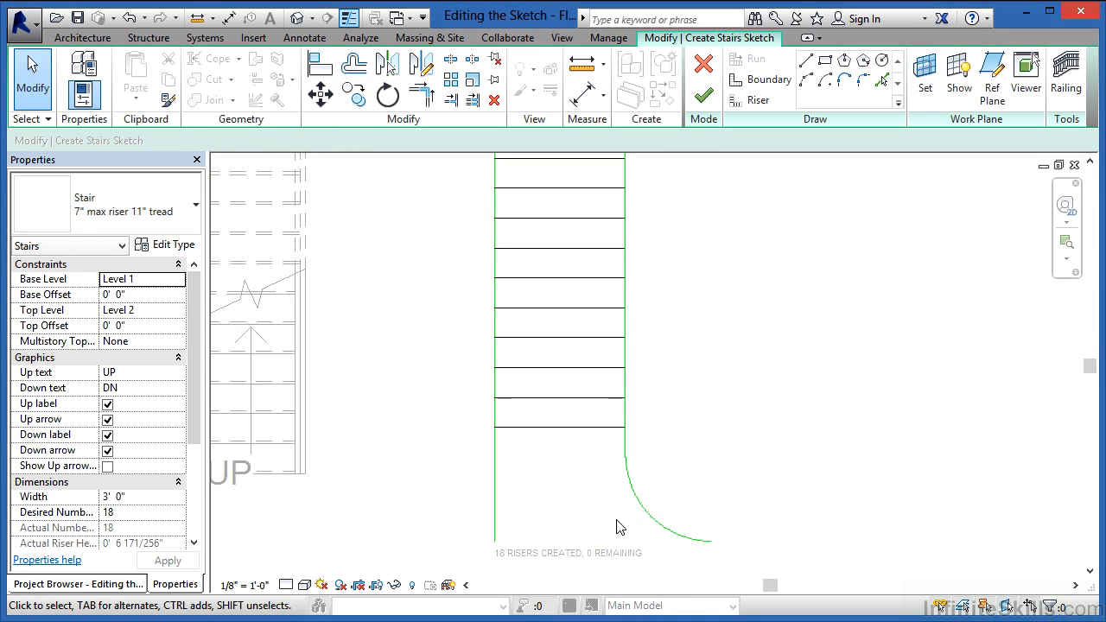
left_click(639, 512)
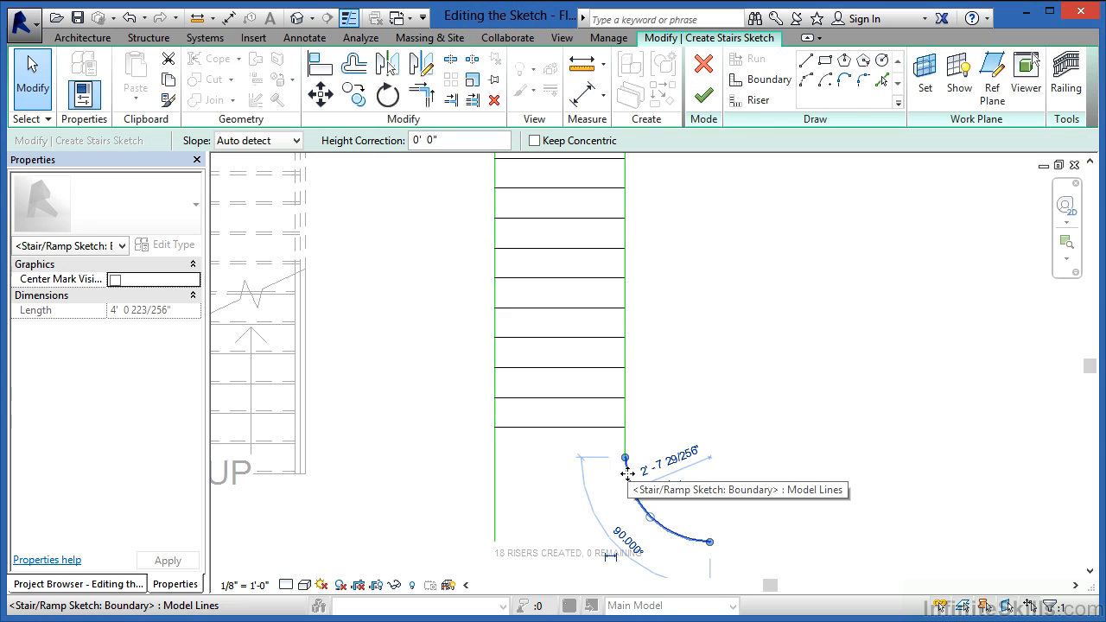
left_click_drag(626, 459, 625, 387)
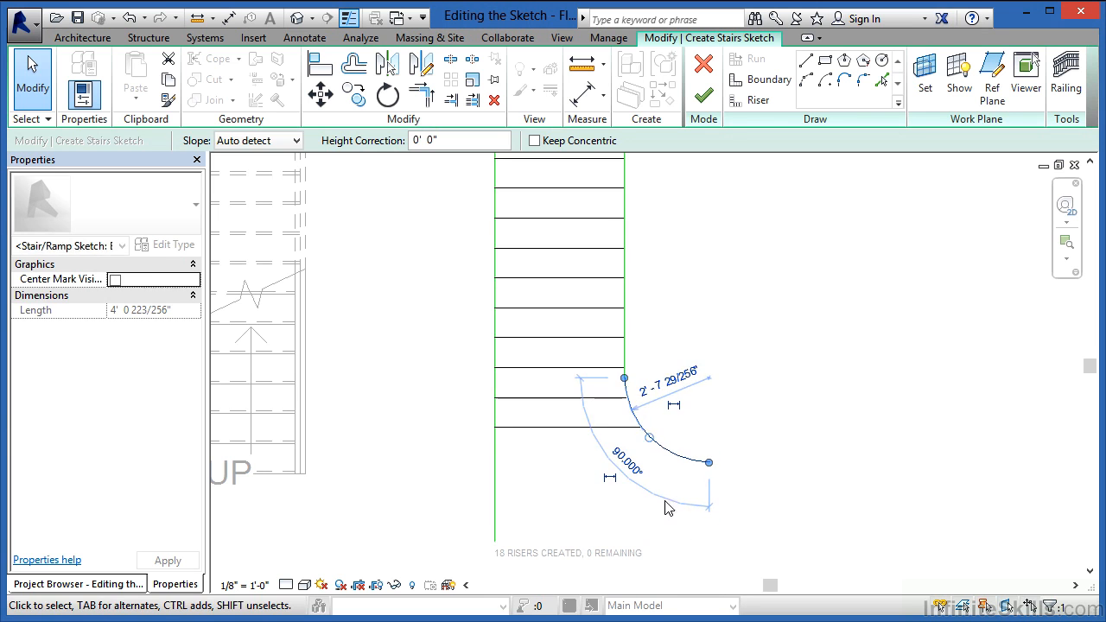
left_click(586, 377)
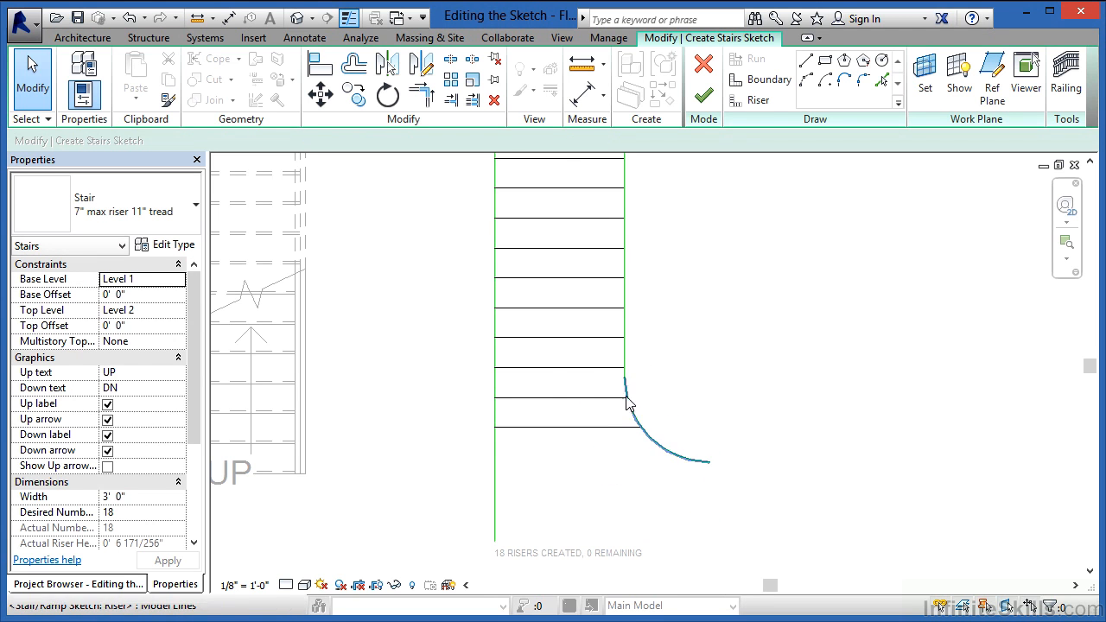
Delete the separate lower segment of the left boundary and shorten the remaining line to end at the bottom riser
left_click(495, 492)
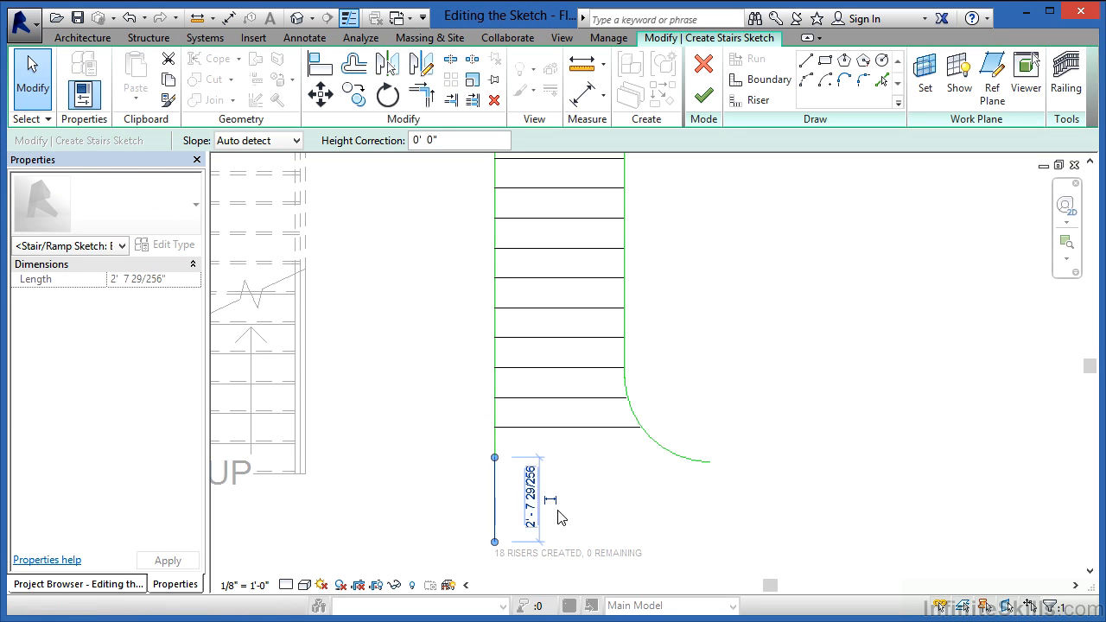
left_click(626, 508)
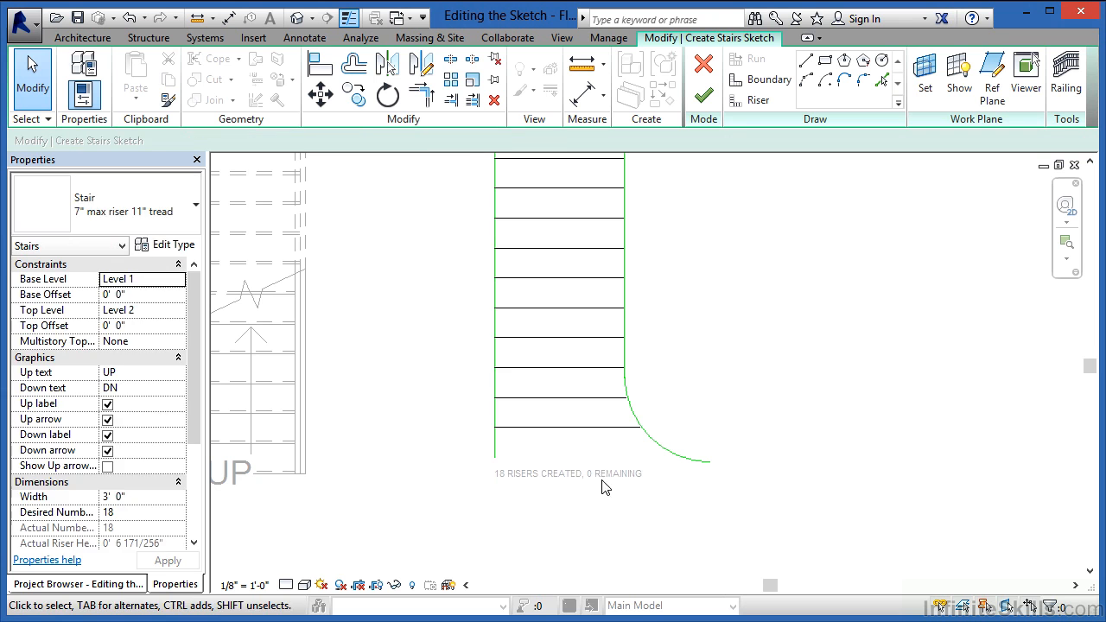
left_click(497, 445)
left_click_drag(494, 458, 494, 426)
left_click(699, 484)
Shorten the flare arc to end at the bottom riser's right endpoint and finish the stair sketch
left_click(701, 462)
left_click_drag(709, 463, 639, 427)
left_click(691, 493)
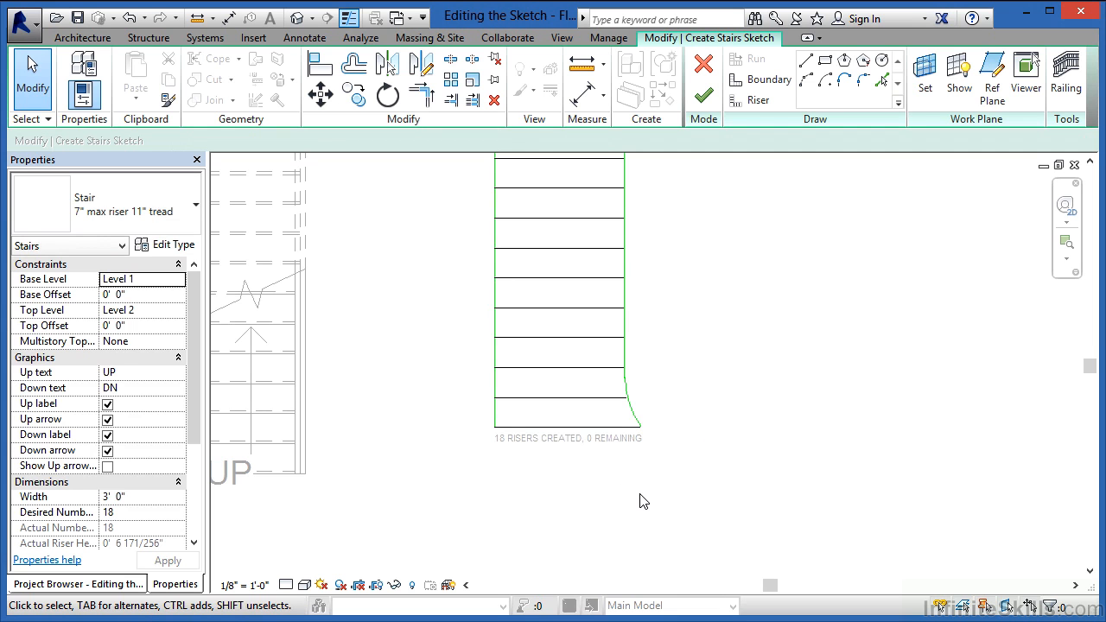
scroll(643, 503, "down", 3)
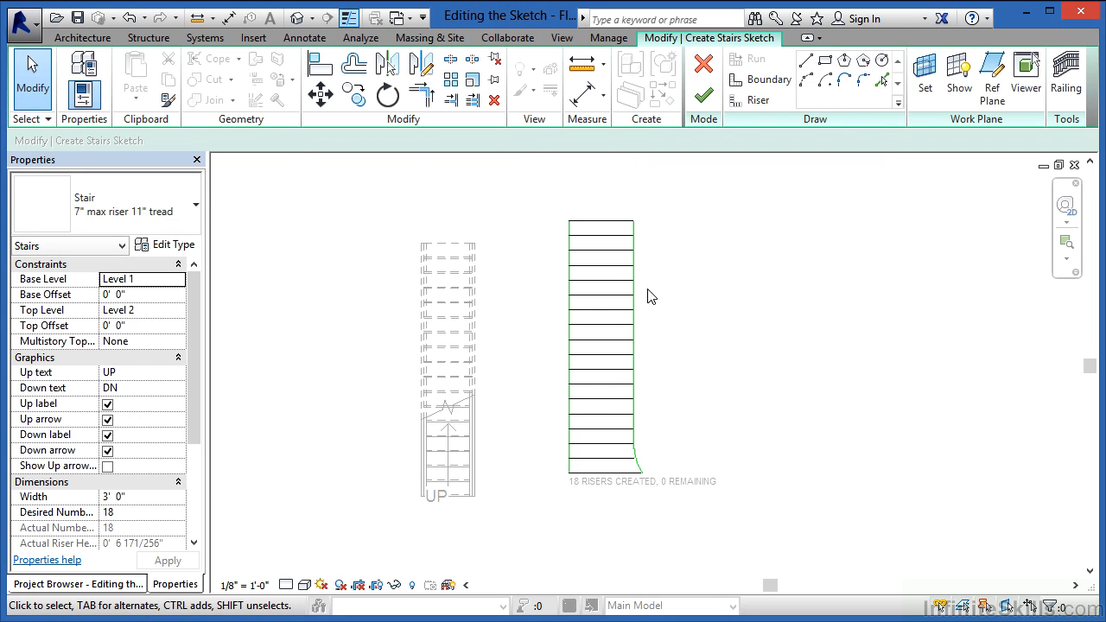
left_click(701, 98)
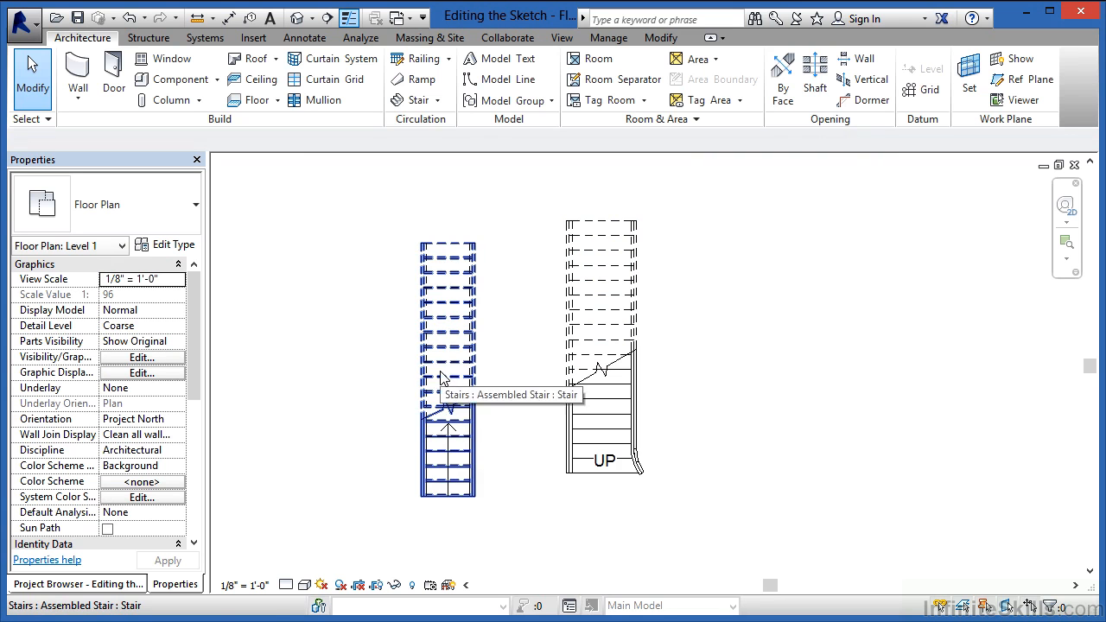
Open the neighbouring assembled stair for editing and convert its straight run to a custom sketch-based component
left_click(448, 325)
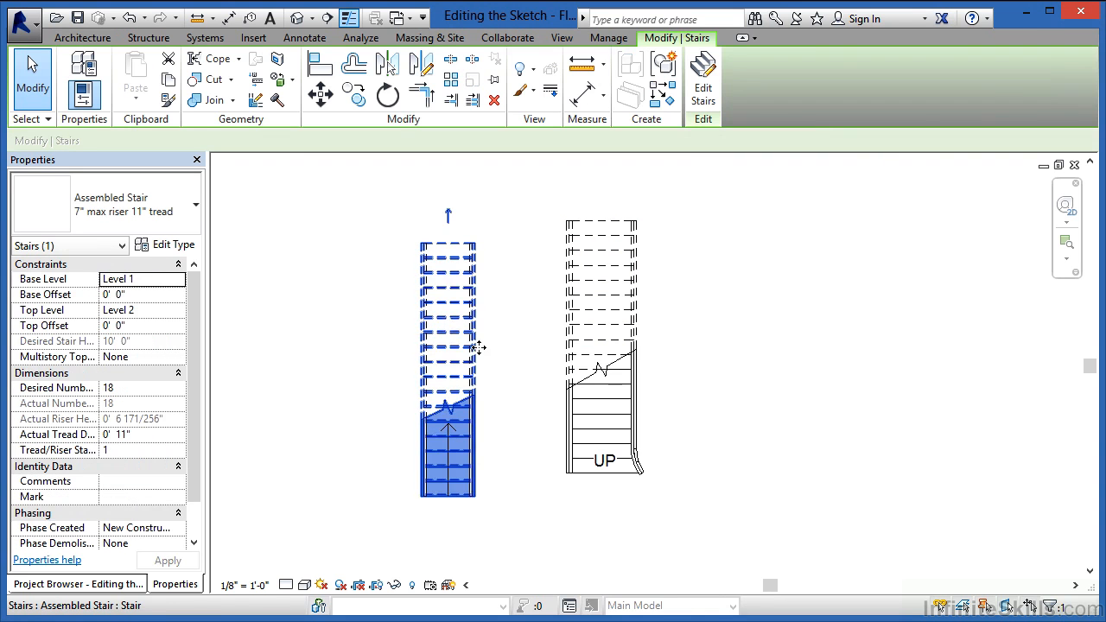
left_click(705, 76)
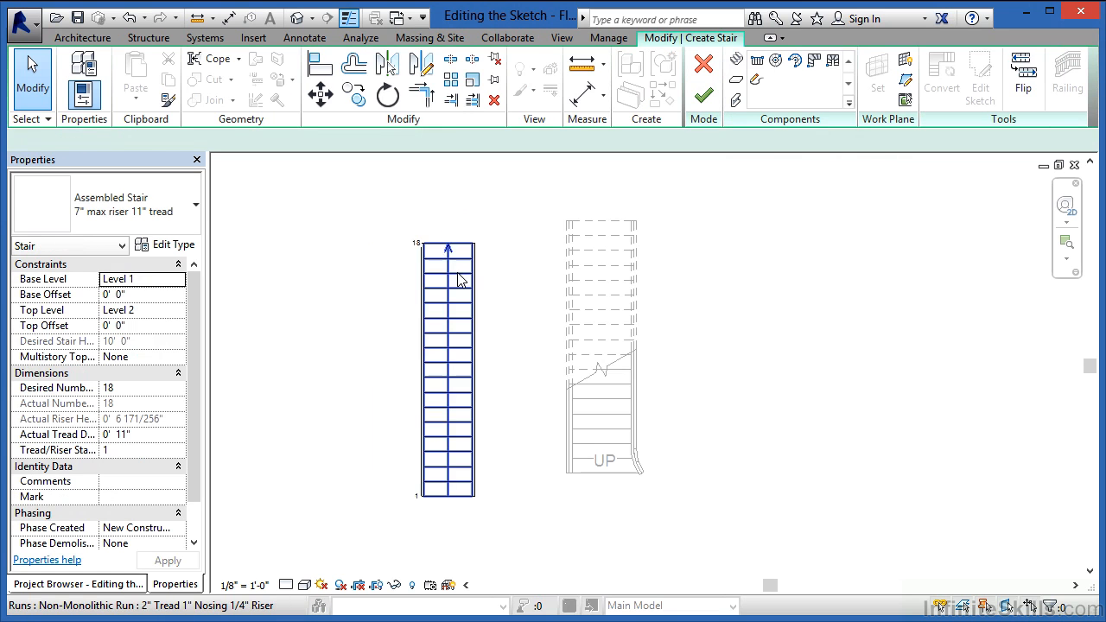
left_click(462, 301)
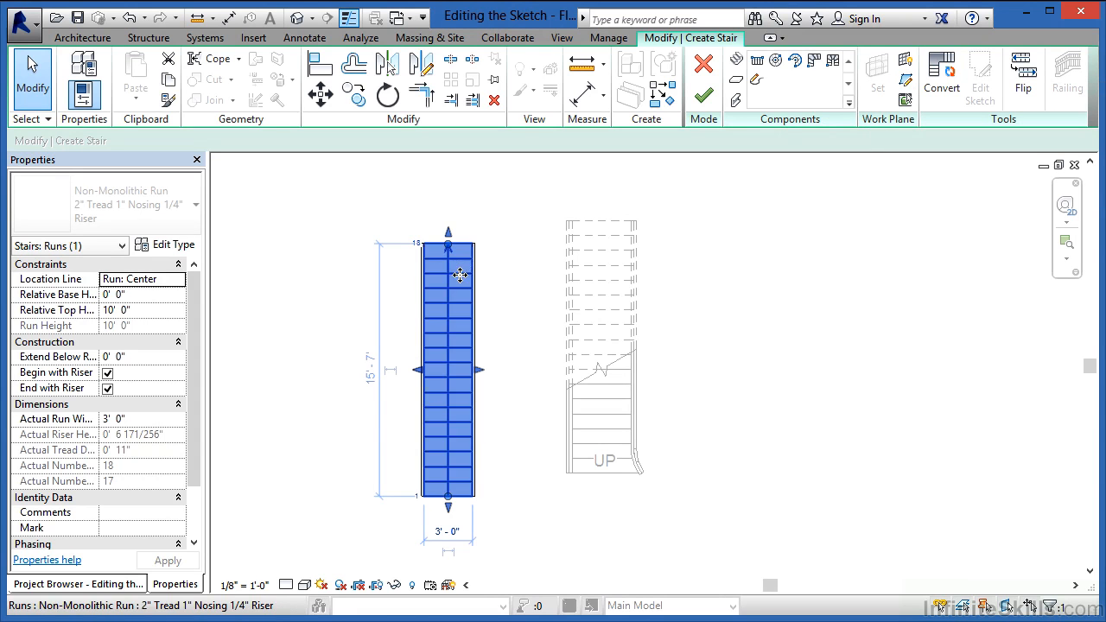
left_click(941, 76)
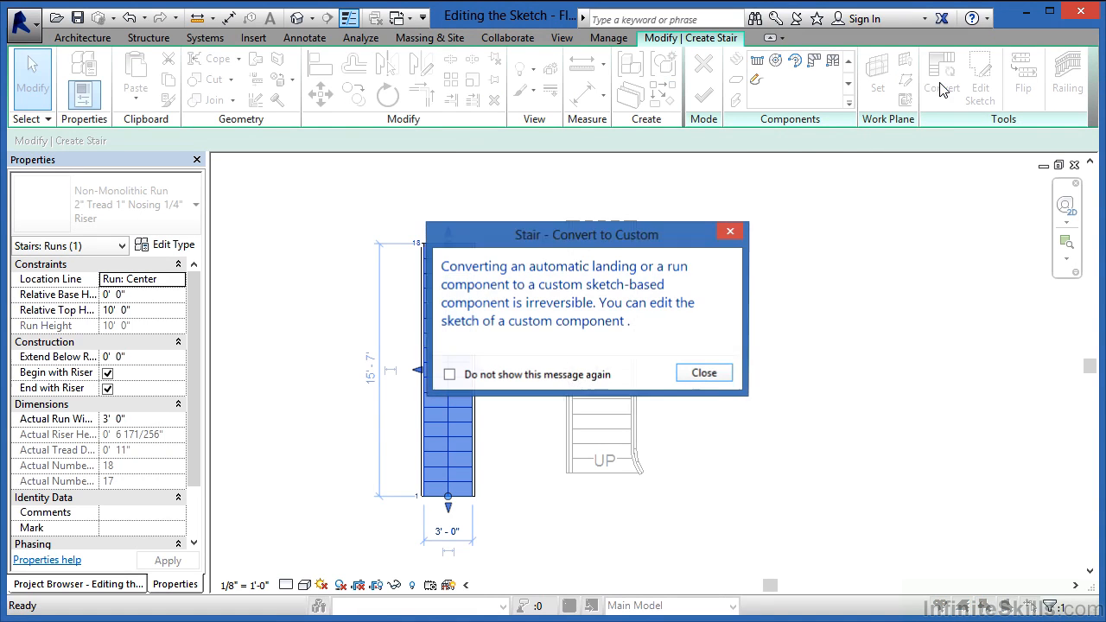
left_click(704, 373)
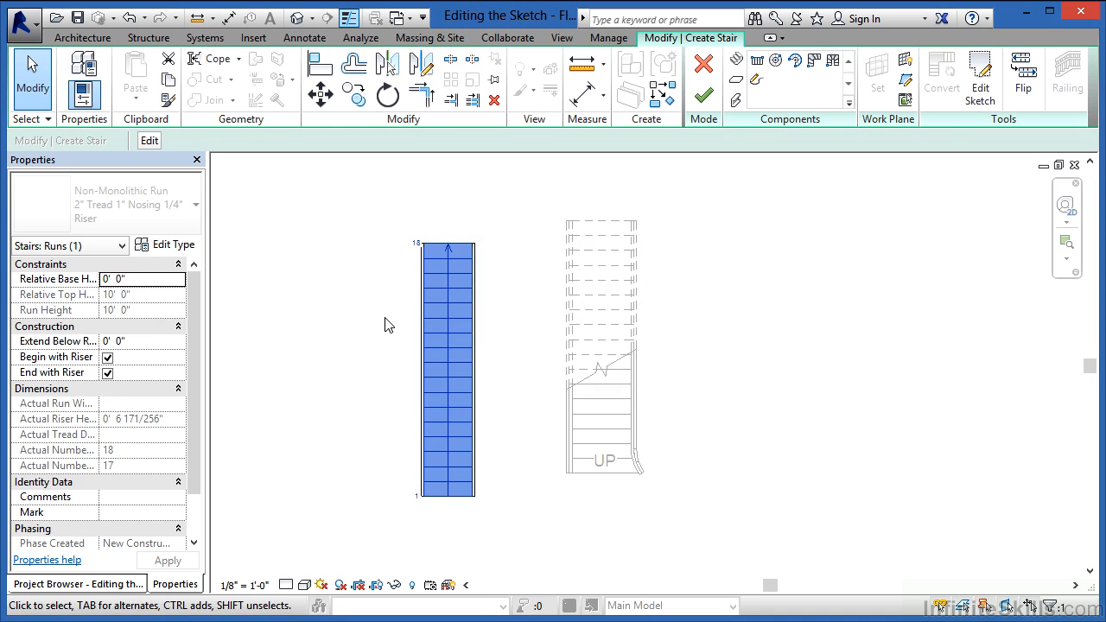
In the converted run's sketch, draw a 1'-10" radius boundary arc flaring outward from the third-lowest riser's right end to the bottom riser's level
left_click(984, 93)
scroll(408, 494, "up", 5)
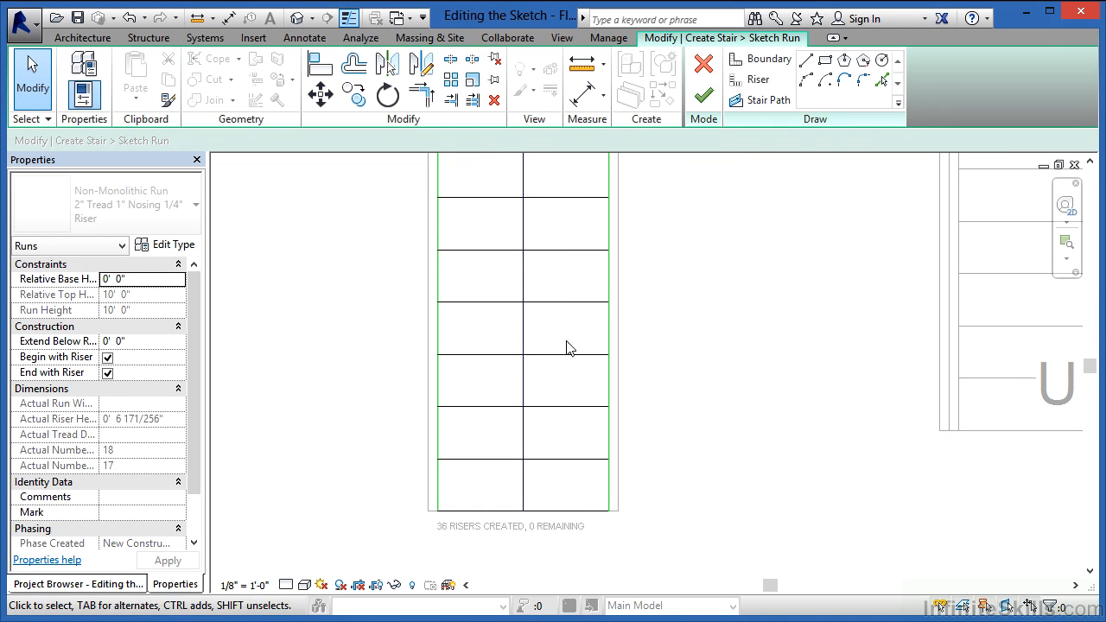
left_click(805, 80)
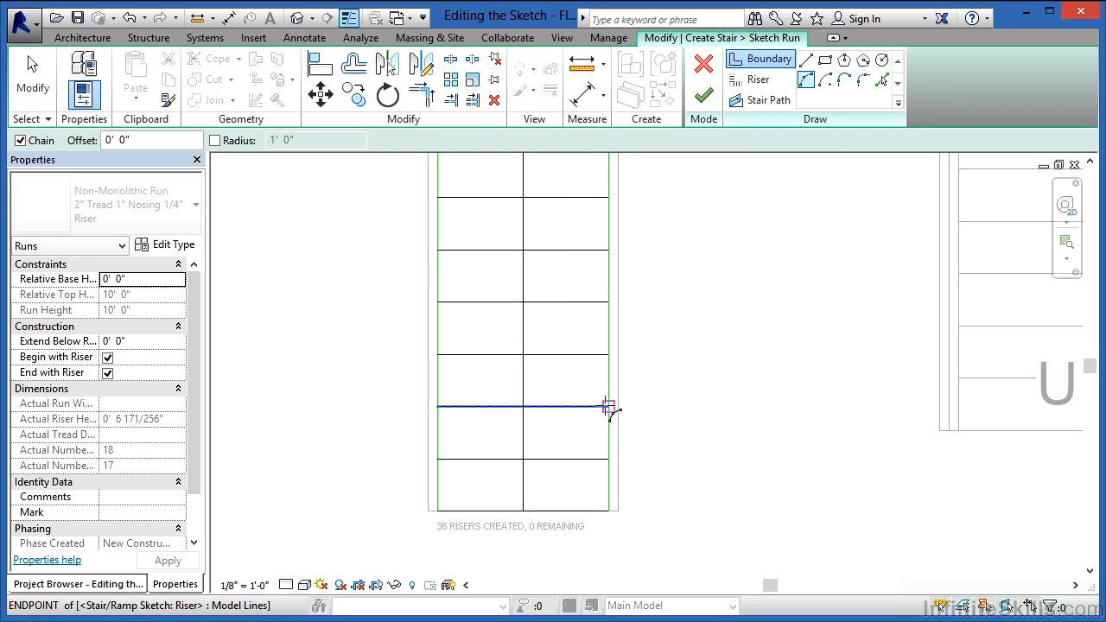
left_click(608, 406)
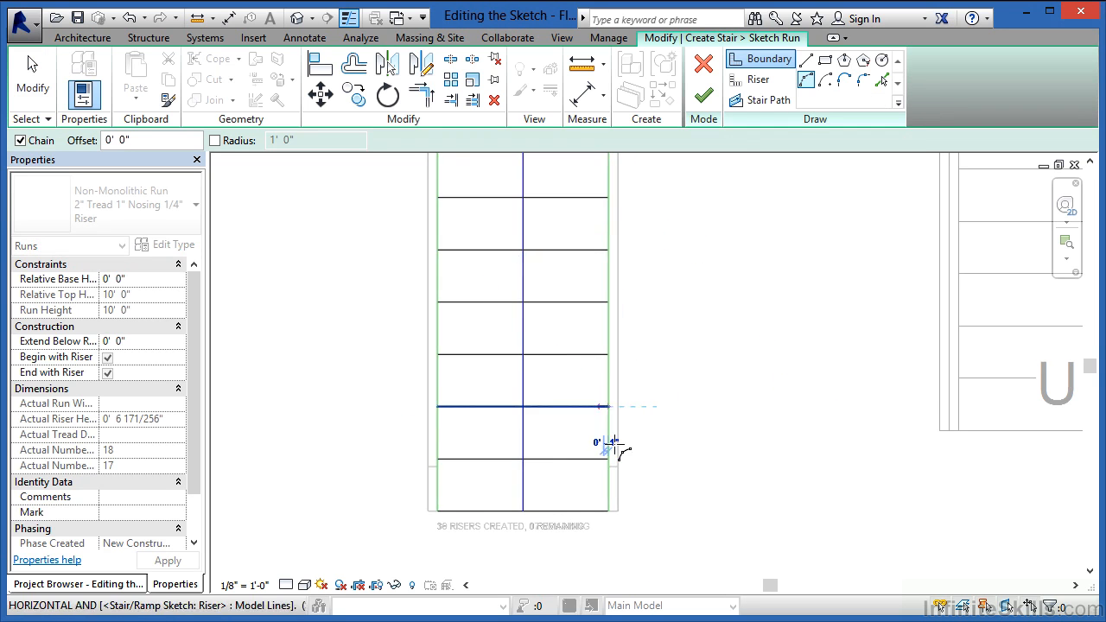
left_click(713, 510)
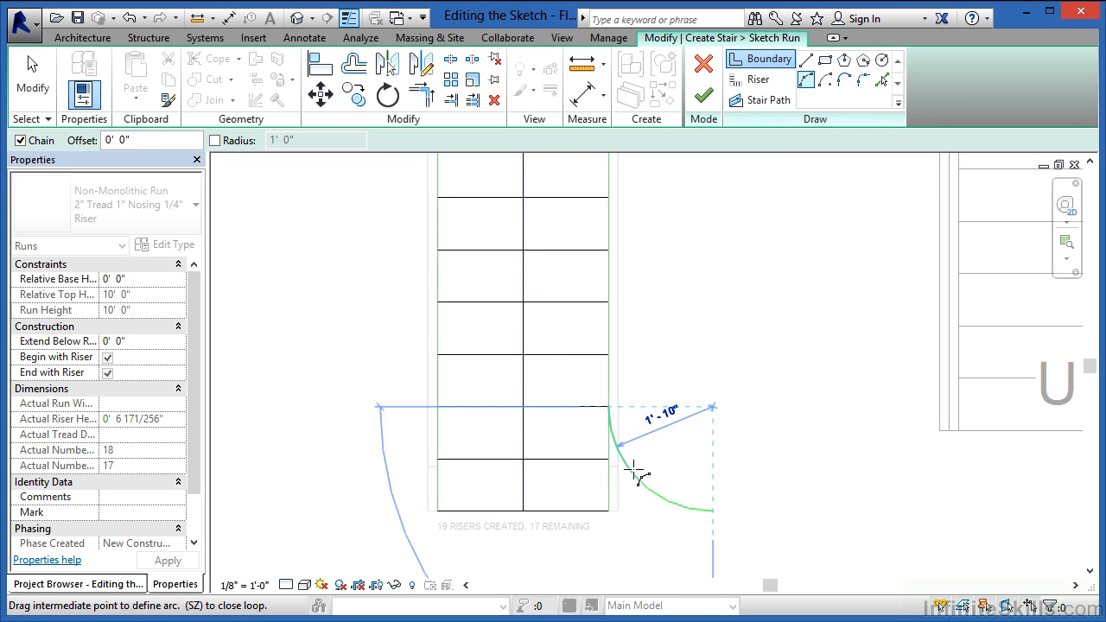
left_click(634, 472)
key("Escape")
key("Escape")
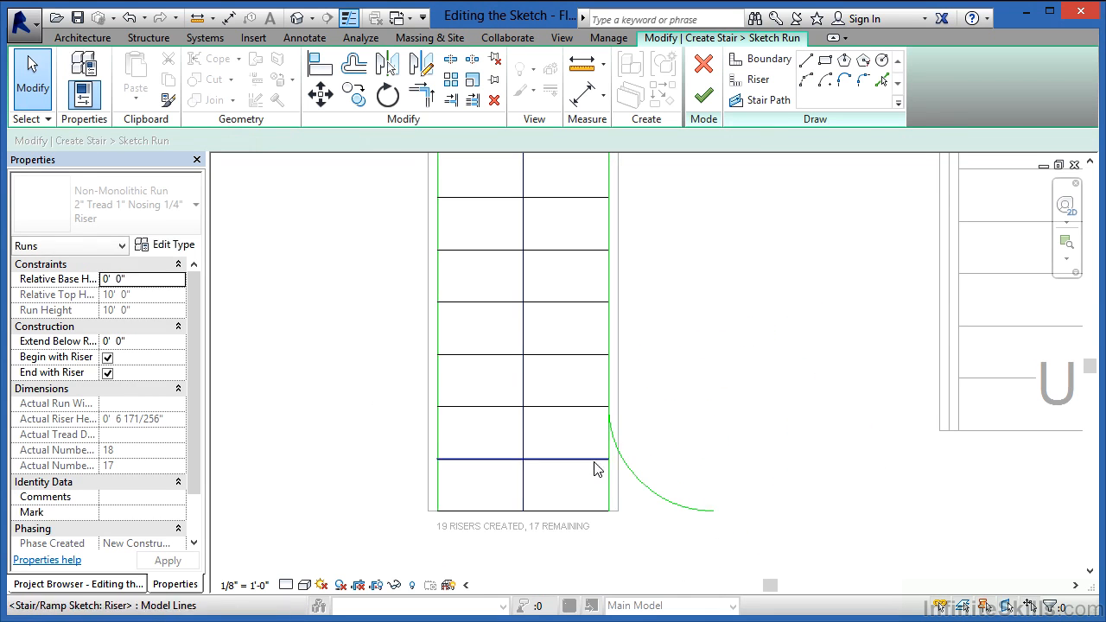
Extend the right ends of the two lowest riser lines to meet the flared boundary arc
left_click_drag(610, 459, 622, 459)
left_click(597, 511)
left_click_drag(609, 512, 710, 514)
Shorten the straight right boundary line so its lower end meets the start of the flare arc at the third-lowest riser
left_click(609, 475)
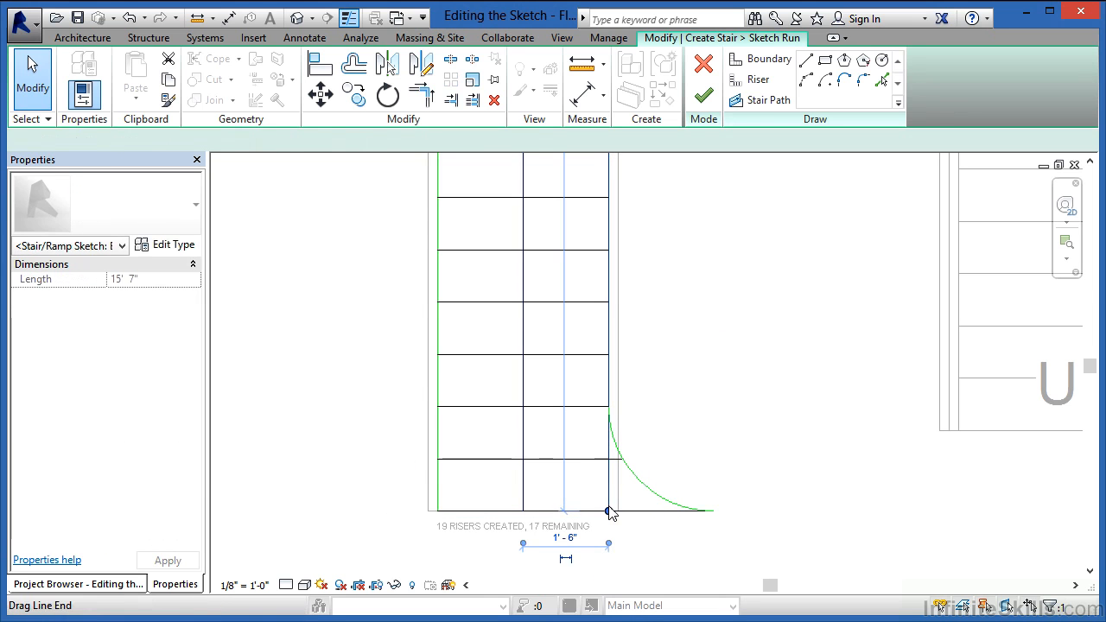
key("Escape")
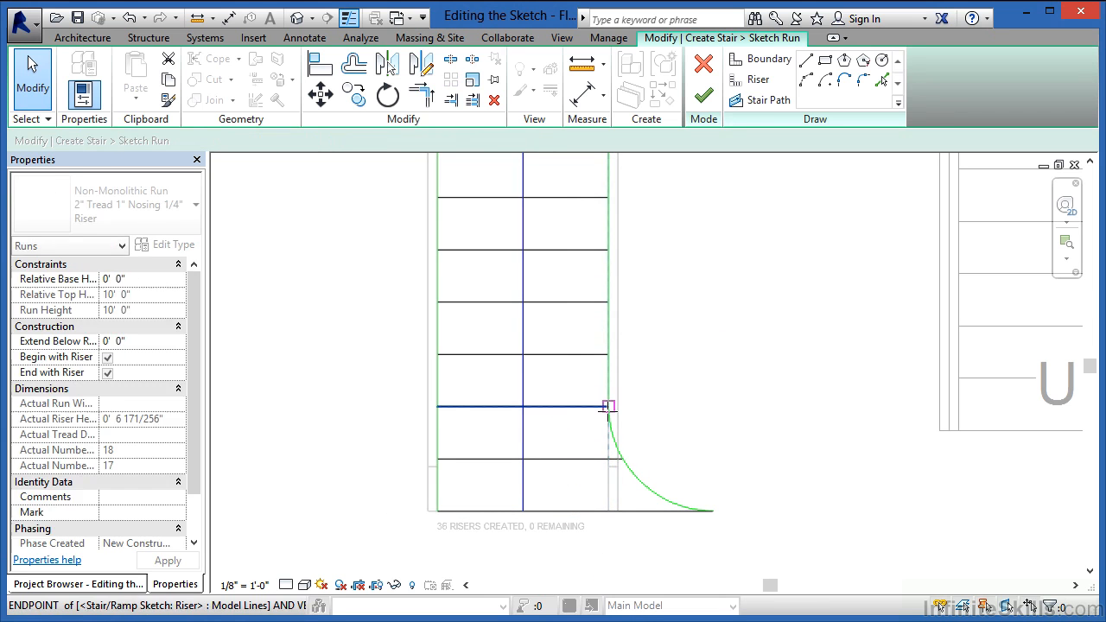
left_click(608, 406)
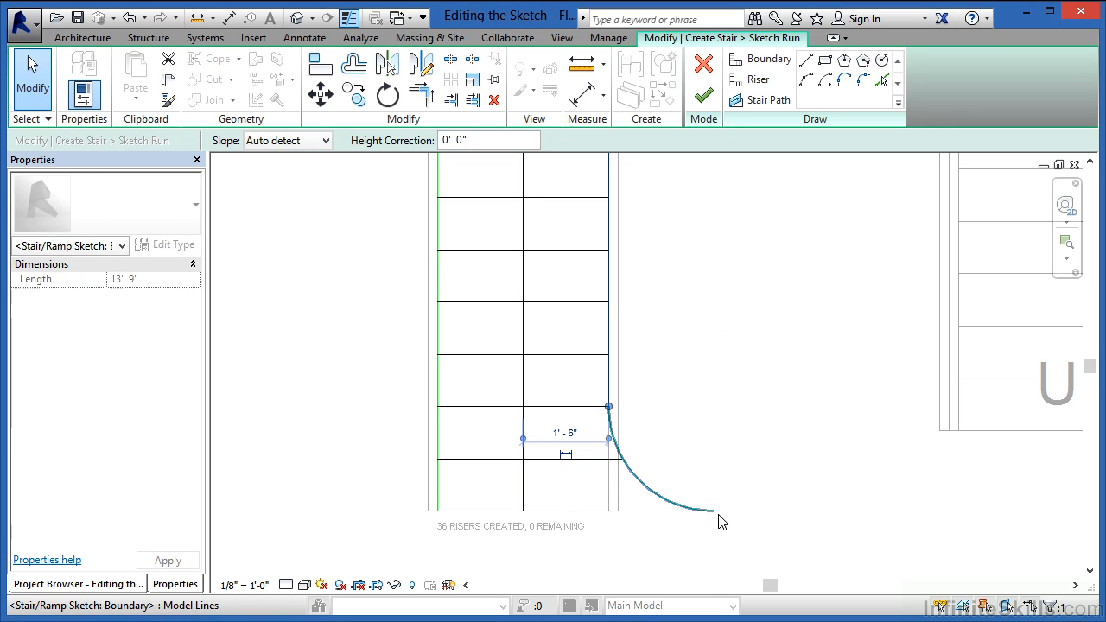
left_click(731, 346)
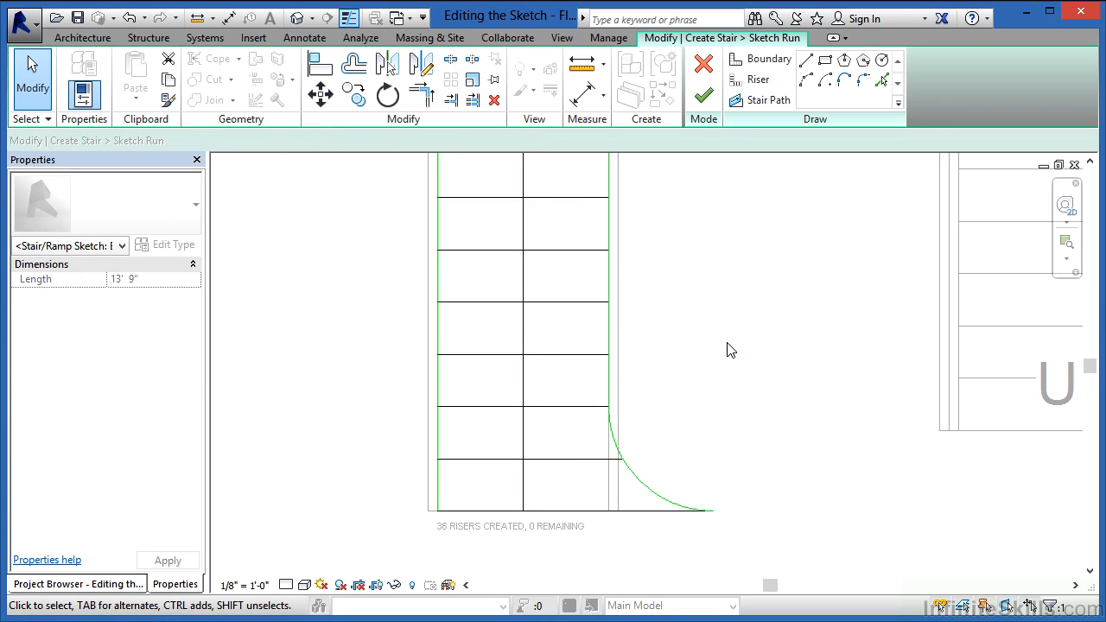
Finish the flared run sketch and complete the edit of the assembled stair
left_click(703, 98)
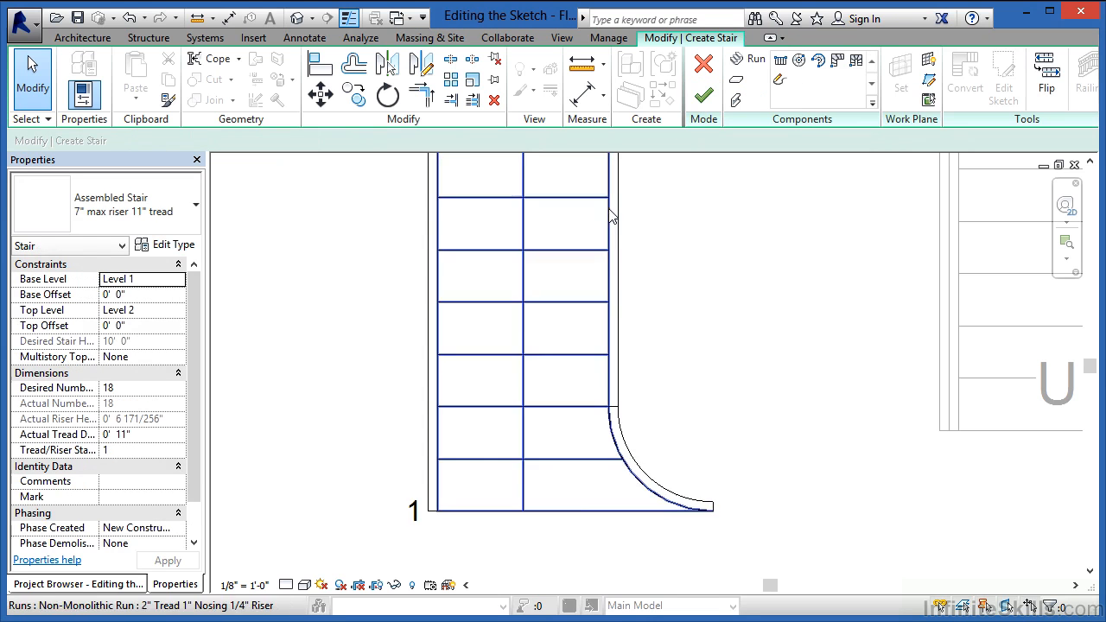
scroll(581, 493, "down", 4)
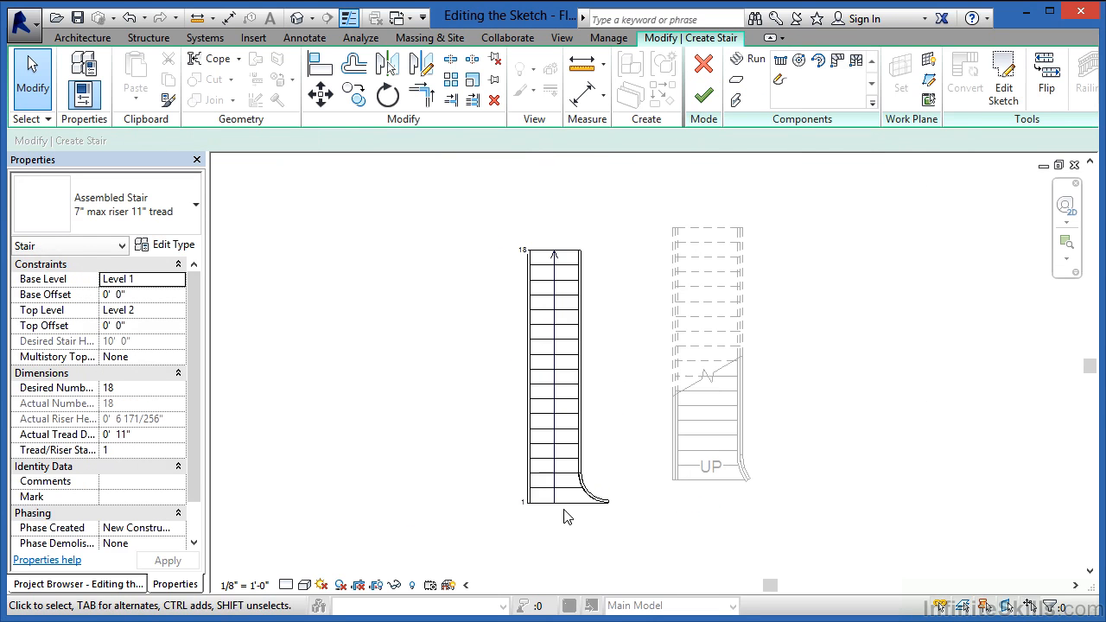
left_click(708, 102)
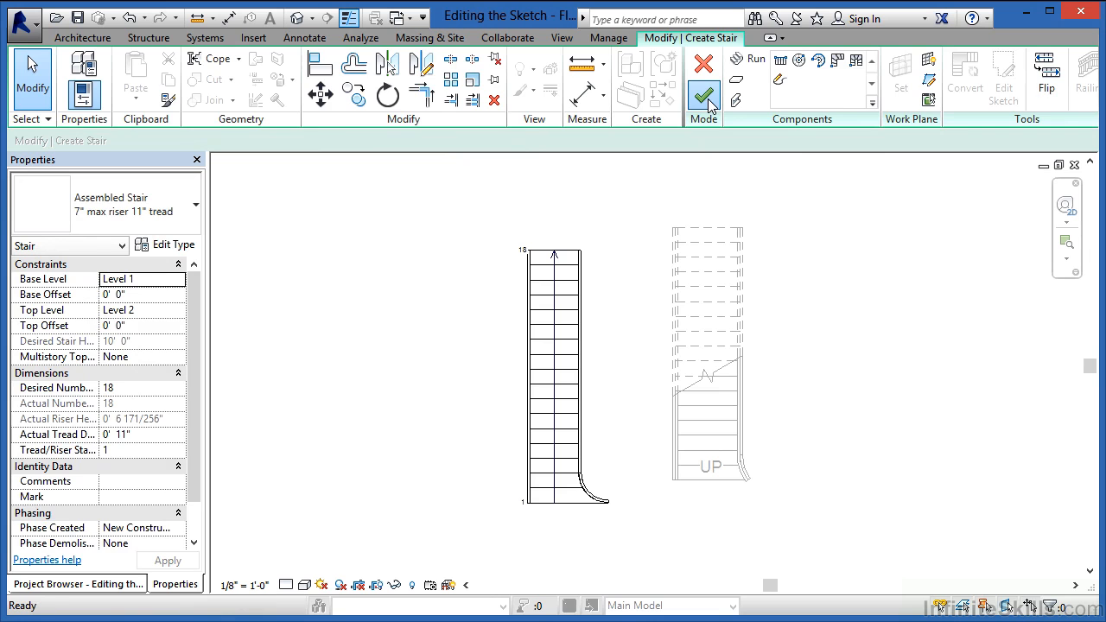
Open the default 3D view and examine the flared lower ends of both stairs
left_click(295, 21)
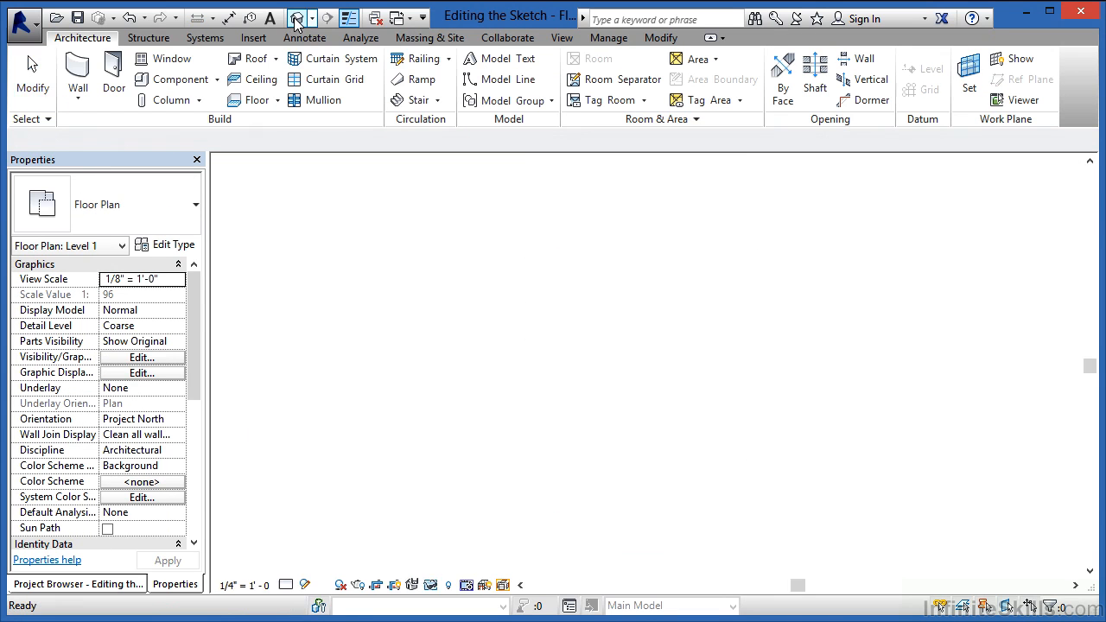
scroll(562, 514, "up", 2)
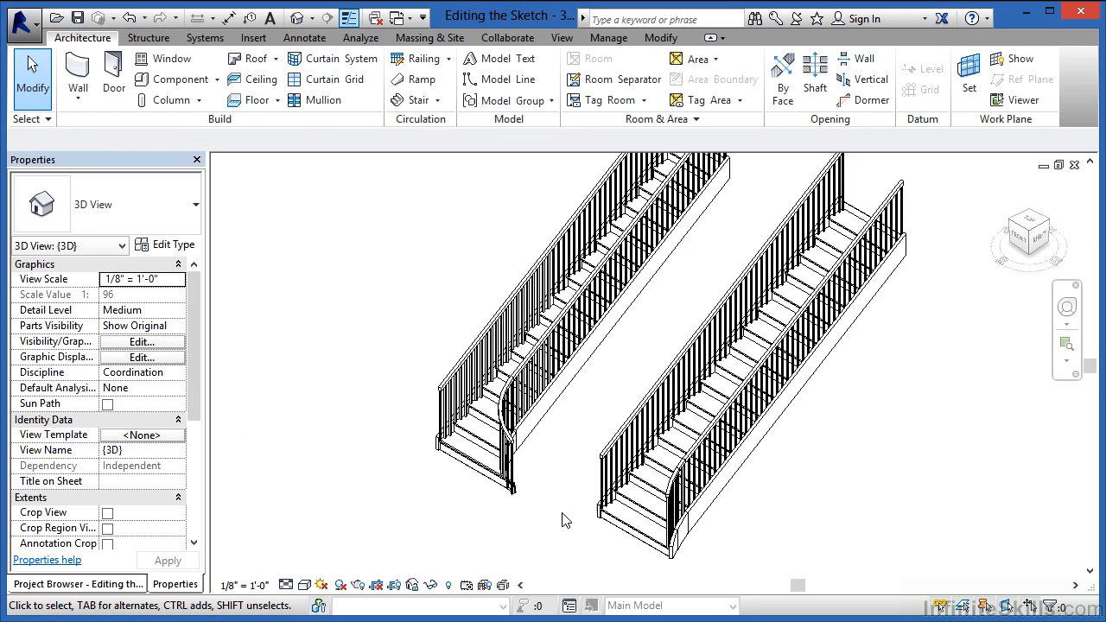
scroll(537, 531, "down", 1)
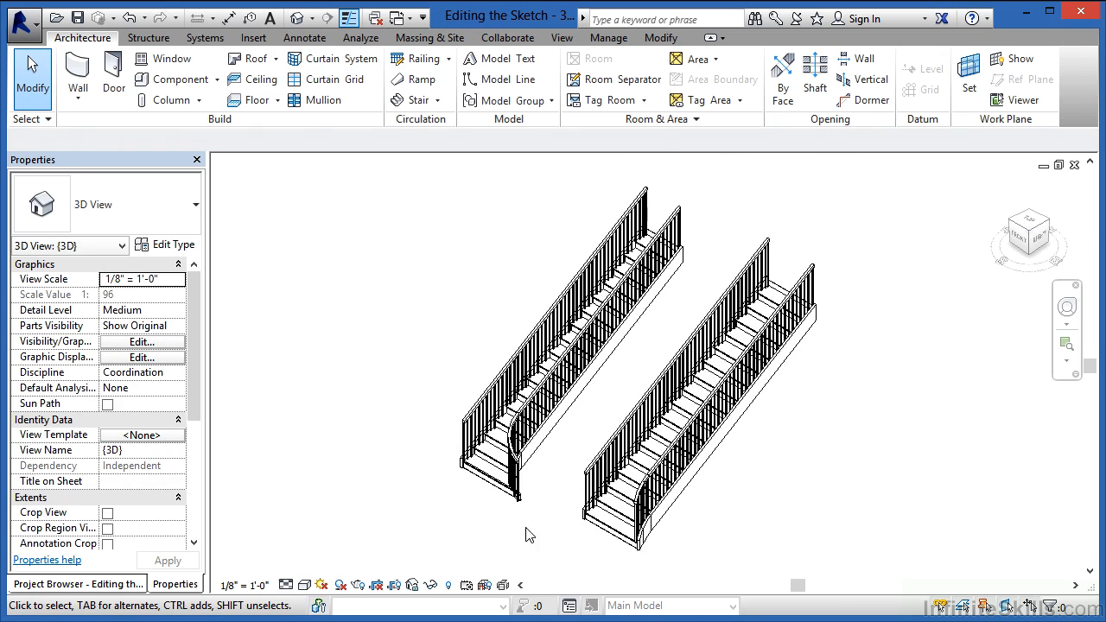